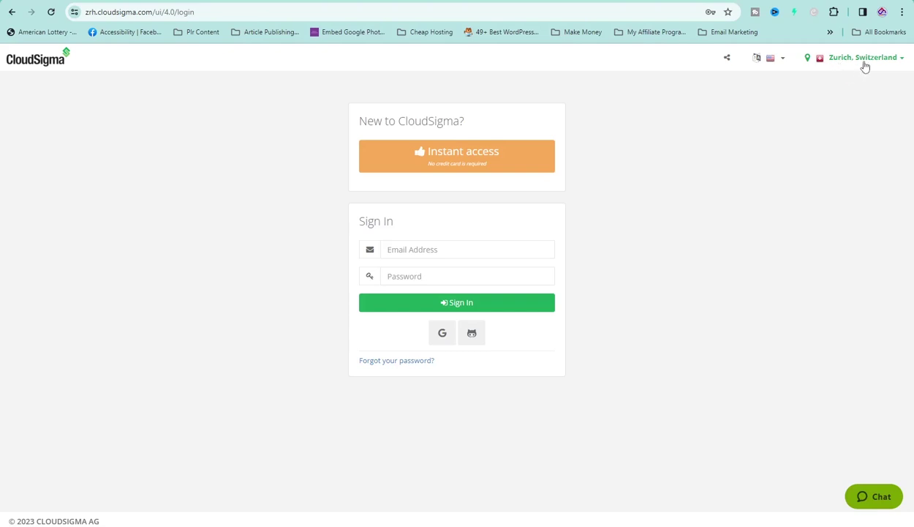
Step: Change the CloudSigma data-centre location from Zurich, Switzerland to Ireland, Dublin
left_click(866, 64)
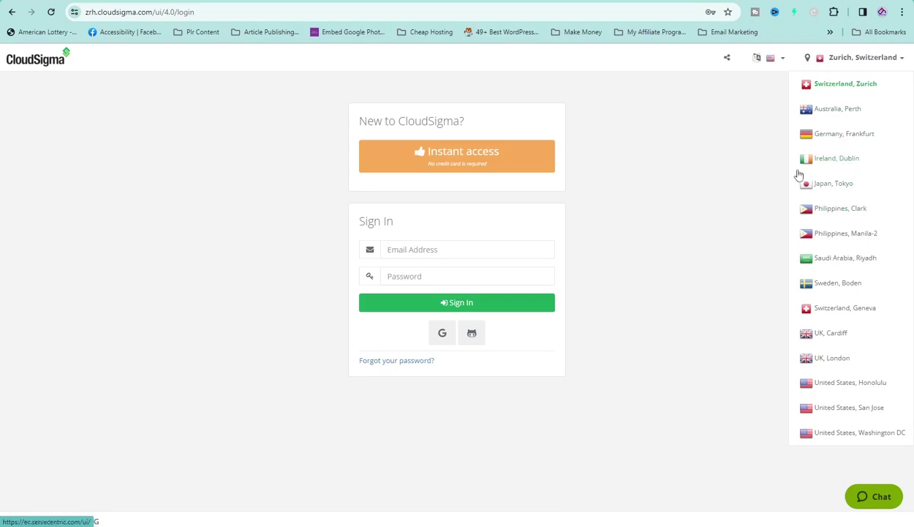
left_click(839, 162)
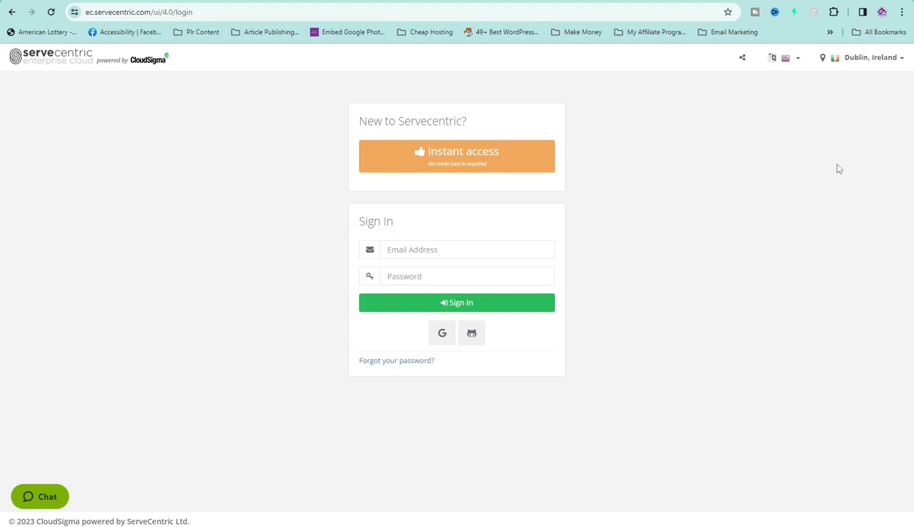
left_click(871, 67)
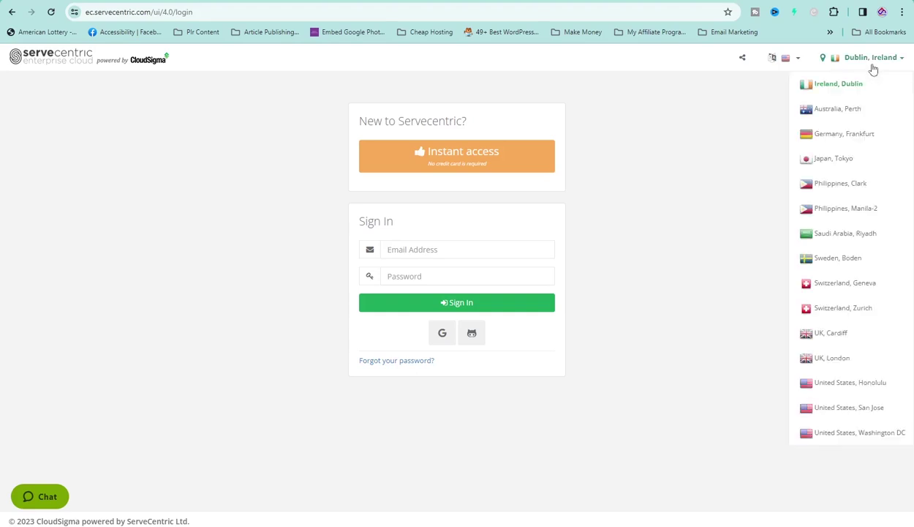
left_click(703, 150)
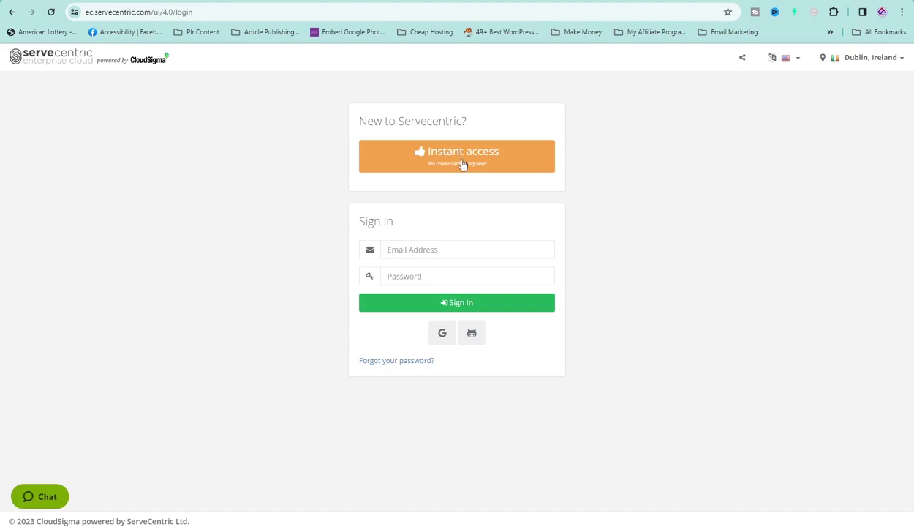
Step: Start an instant guest session from the Servecentric login page without a credit card
left_click(462, 163)
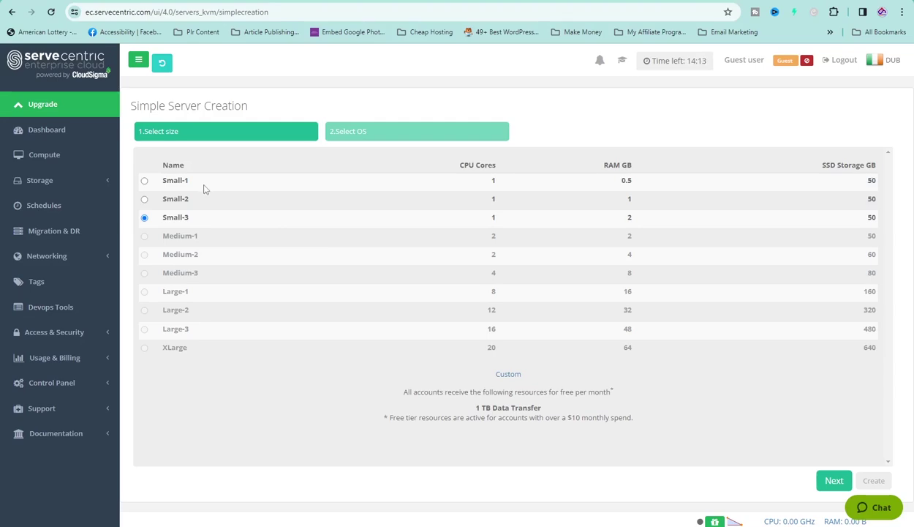
Step: Sign up for the seven-day trial with the saved e-mail, accepting the Terms of service
left_click(42, 109)
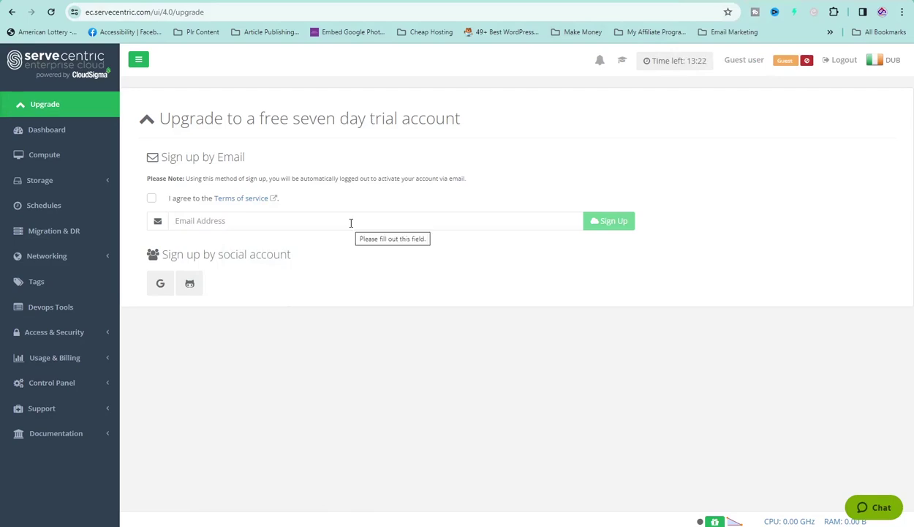
left_click(352, 223)
left_click(286, 245)
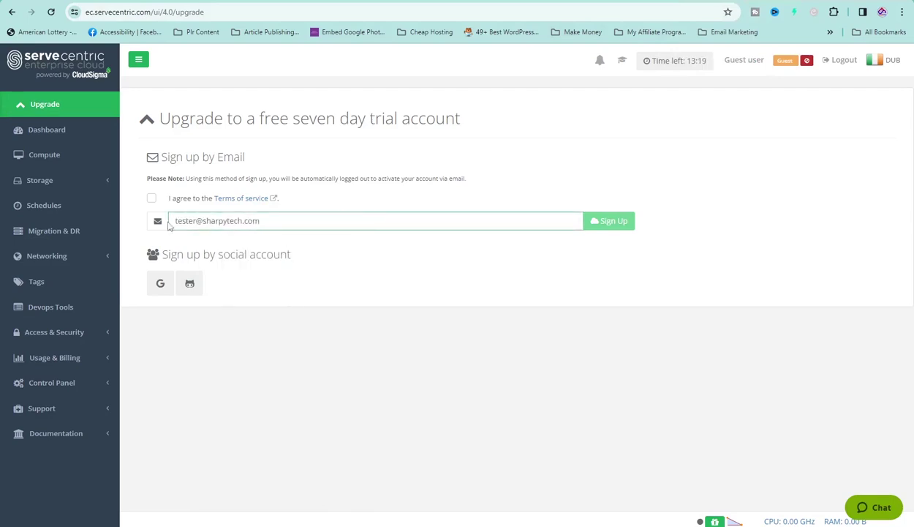
left_click(151, 199)
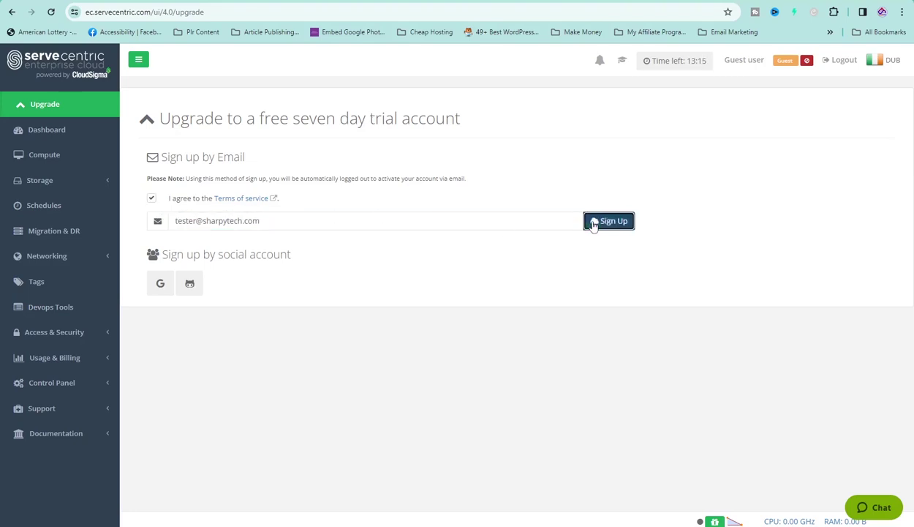
left_click(592, 221)
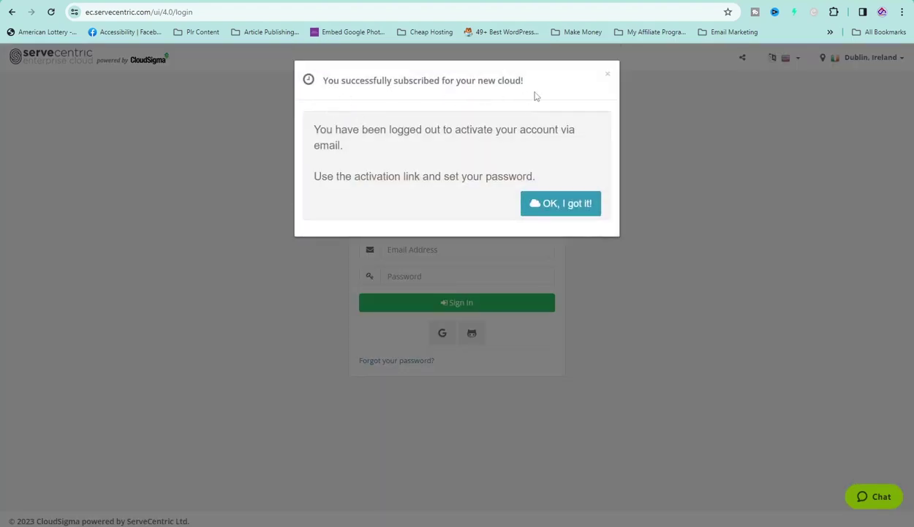
left_click(566, 206)
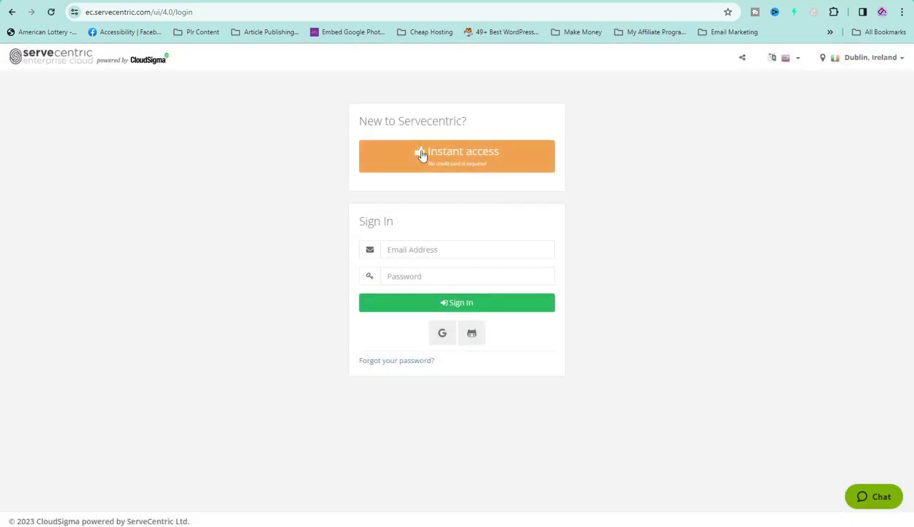
left_click(433, 1)
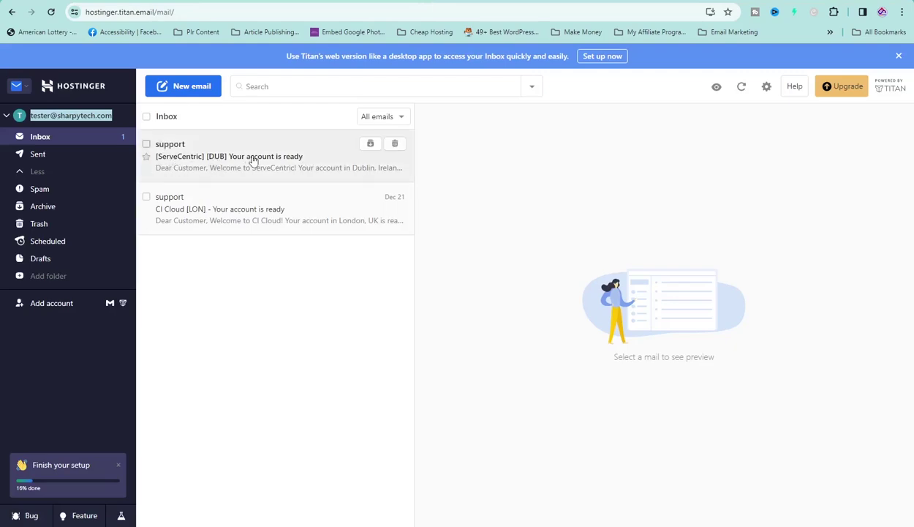
Step: Open the '[ServeCentric] [DUB] Your account is ready' email and follow its activation link
left_click(252, 161)
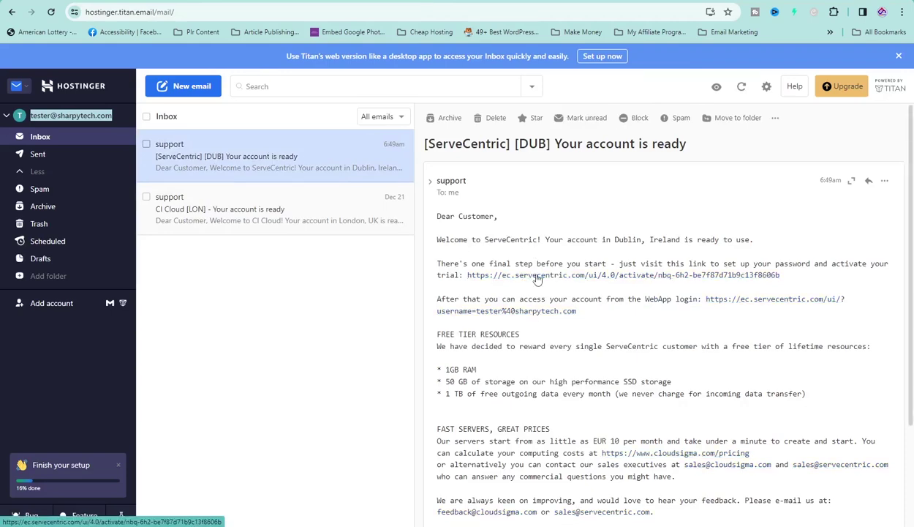
left_click(538, 276)
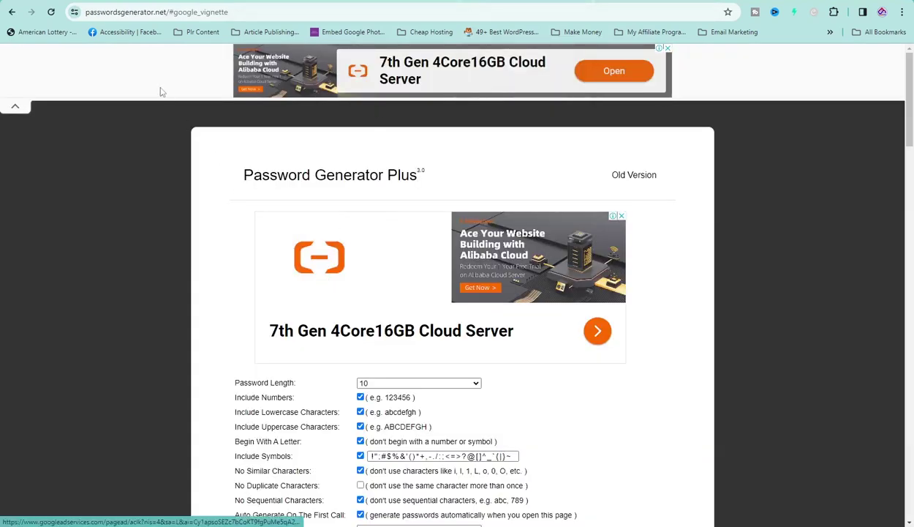
Step: Generate a new pair of 10-character passwords (Generate V2) and copy them all
scroll(413, 201, "down", 4)
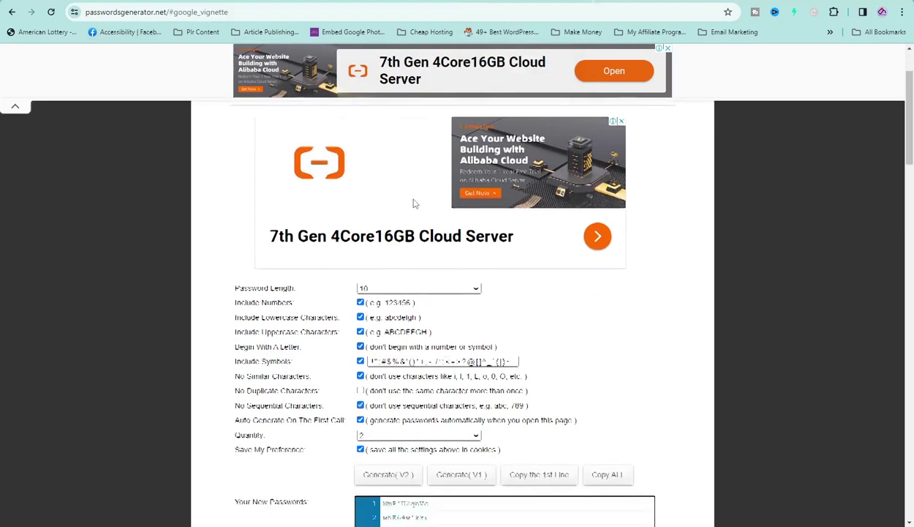
scroll(363, 217, "up", 2)
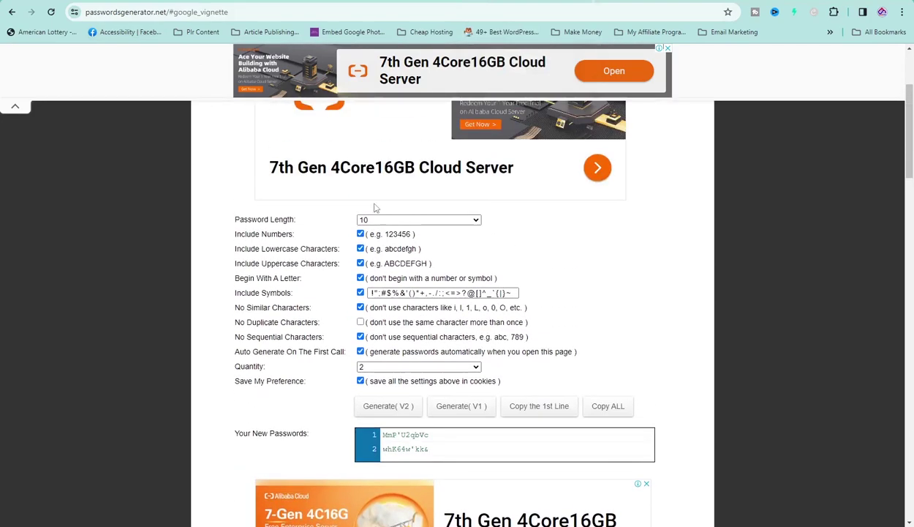
left_click(390, 220)
left_click(373, 279)
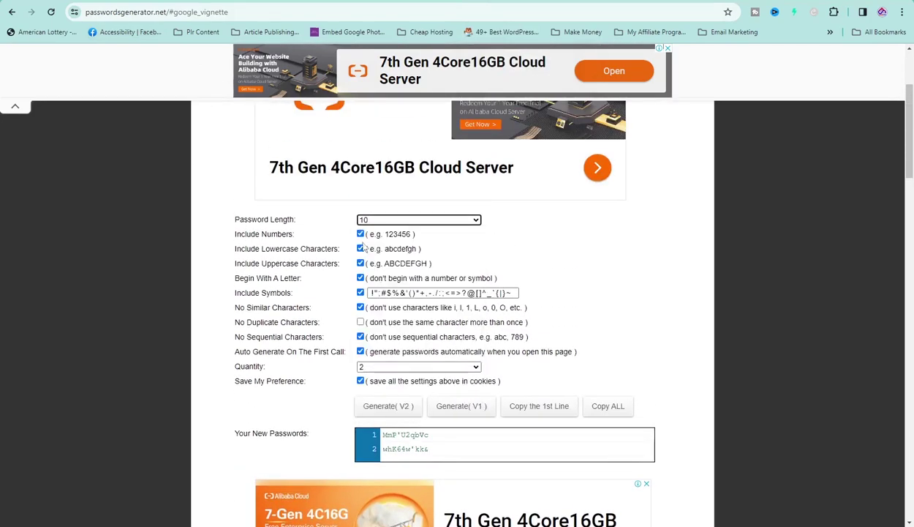
scroll(401, 350, "down", 1)
left_click(410, 354)
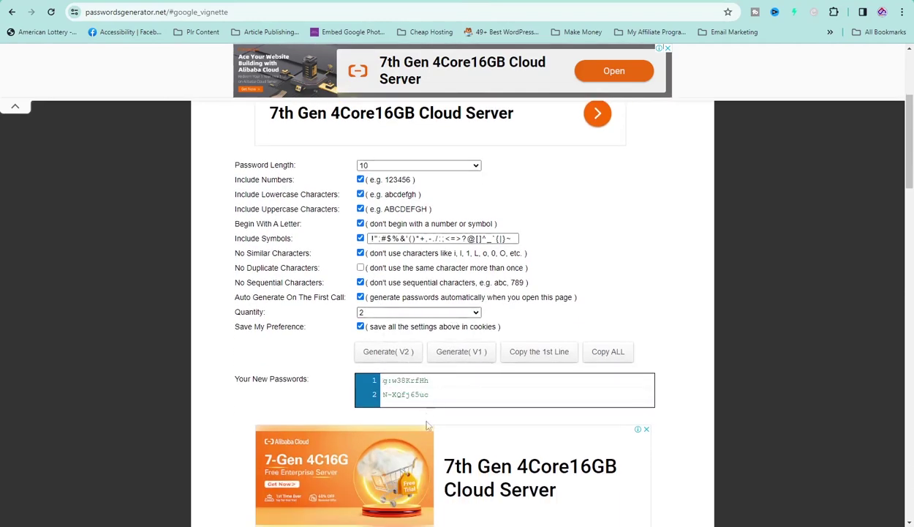
left_click(608, 351)
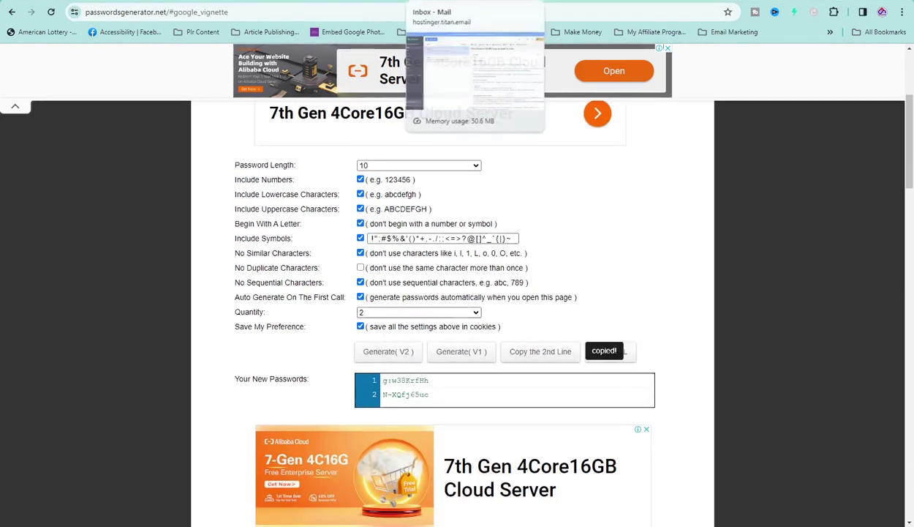
left_click(475, 3)
Step: Paste the generated password into both password fields, save to sign in, then open Upgrade
right_click(404, 147)
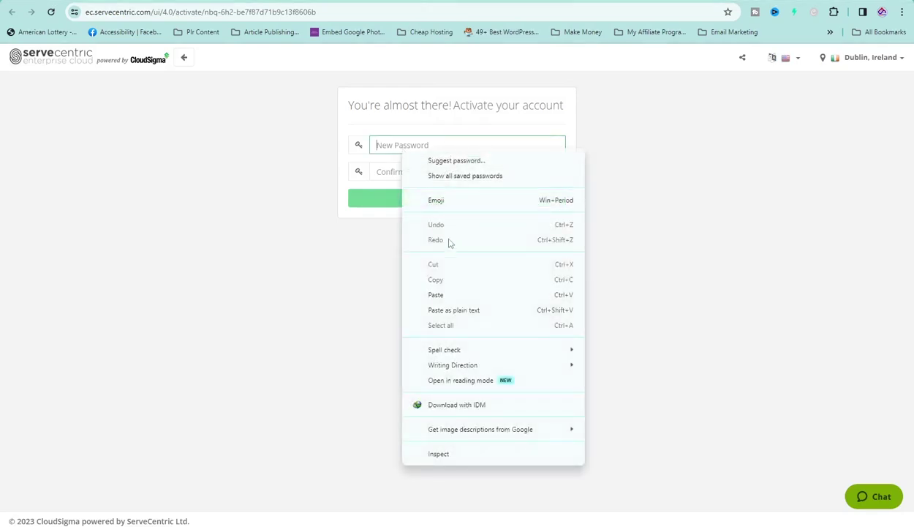
left_click(432, 290)
right_click(414, 183)
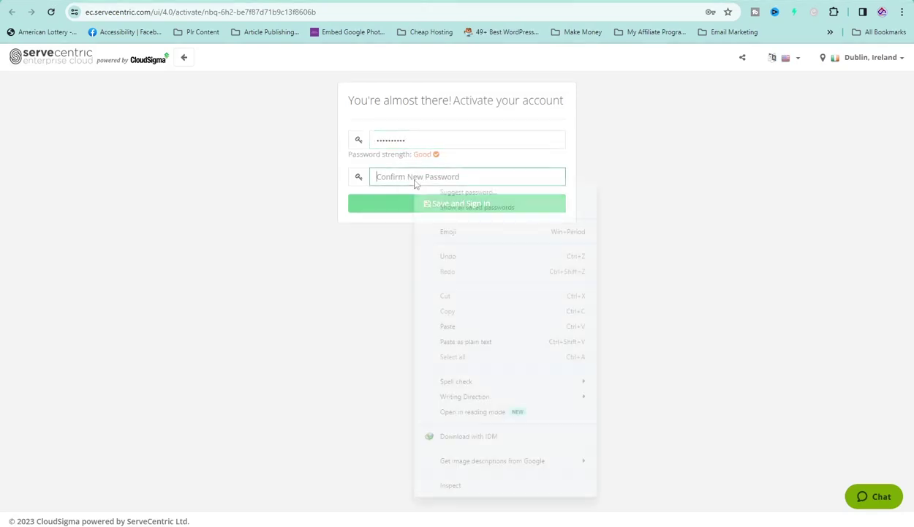
left_click(444, 326)
left_click(470, 207)
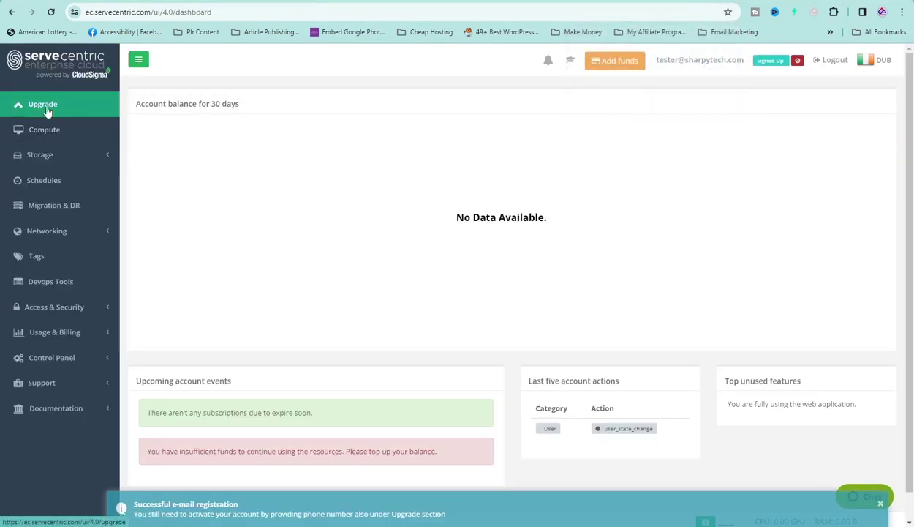
left_click(41, 108)
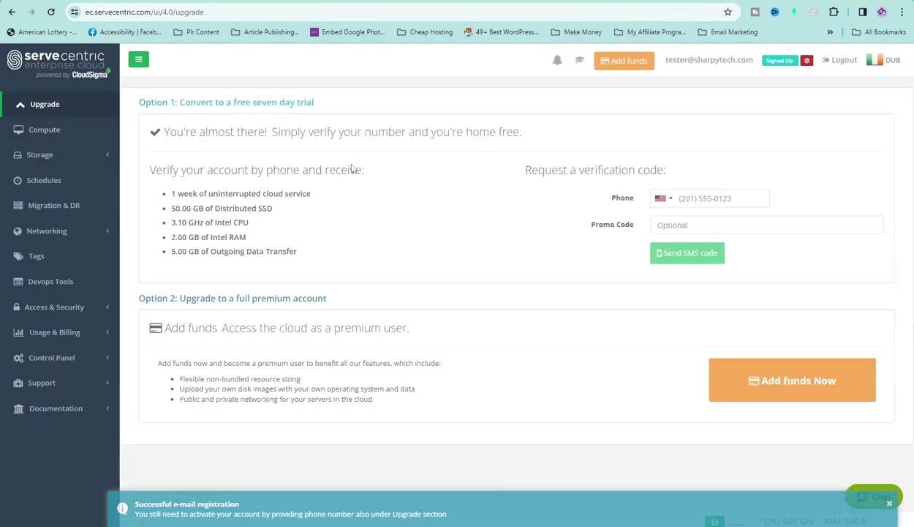
Step: Highlight the trial benefit lines, such as '1 week of uninterrupted cloud service'
left_click_drag(162, 194, 329, 263)
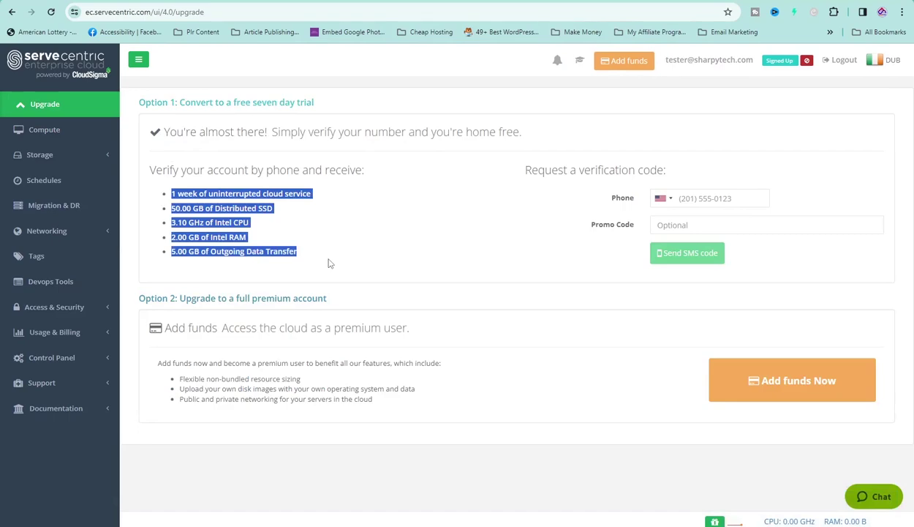
left_click(217, 194)
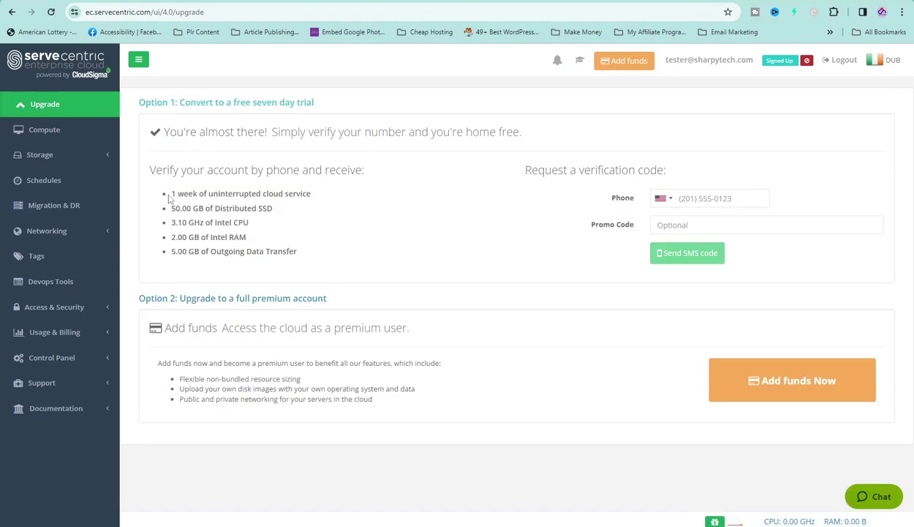
left_click_drag(168, 195, 339, 198)
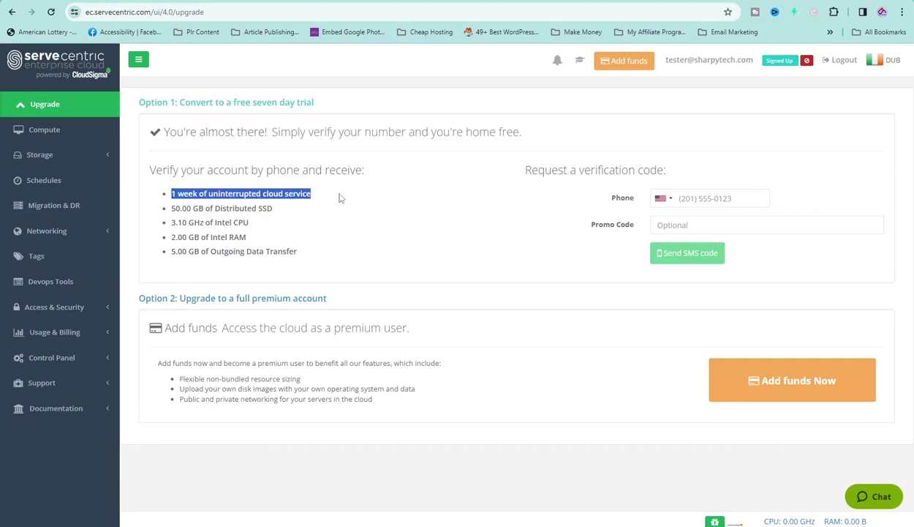
left_click_drag(171, 209, 227, 208)
left_click(245, 208)
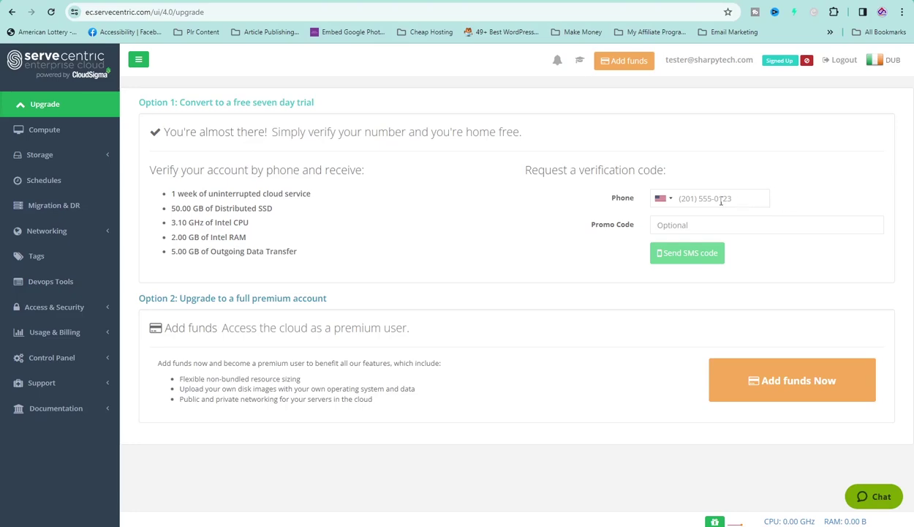
Step: Set the phone country code to Ghana (+233) and enter the verification phone number
left_click(669, 209)
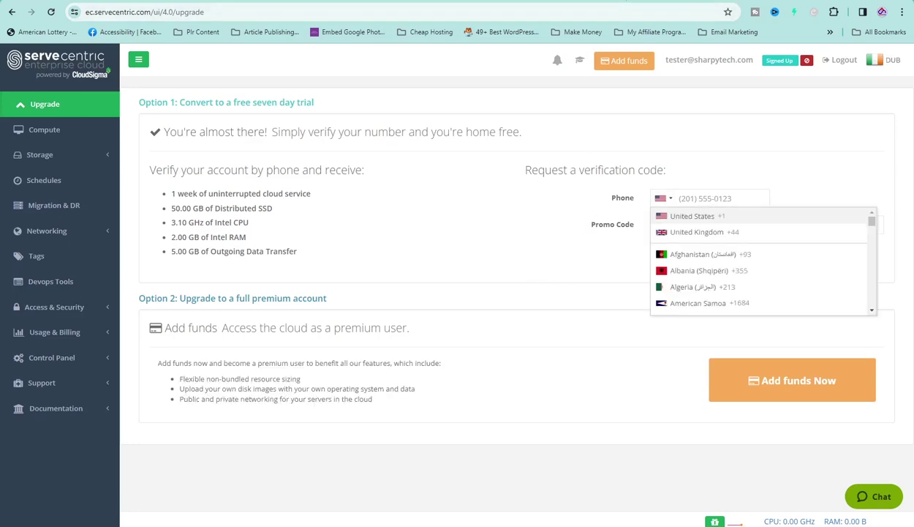
left_click(600, 1)
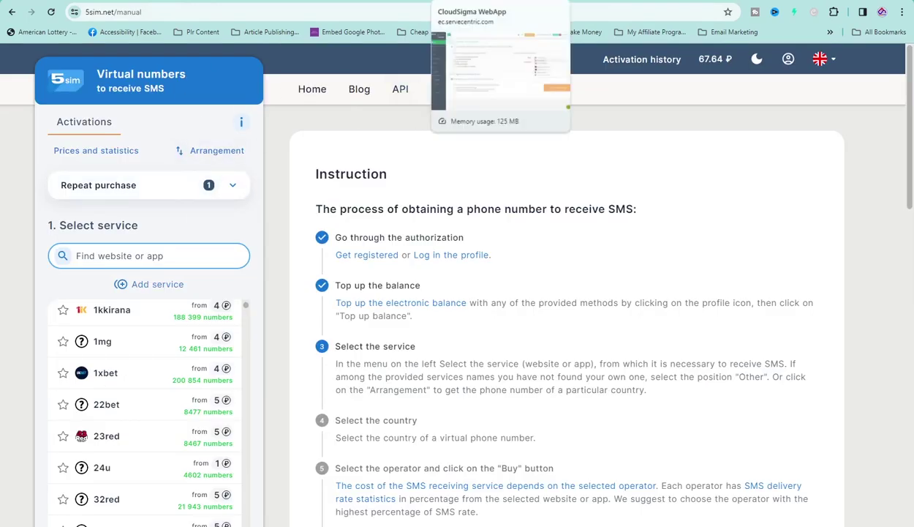
left_click(442, 1)
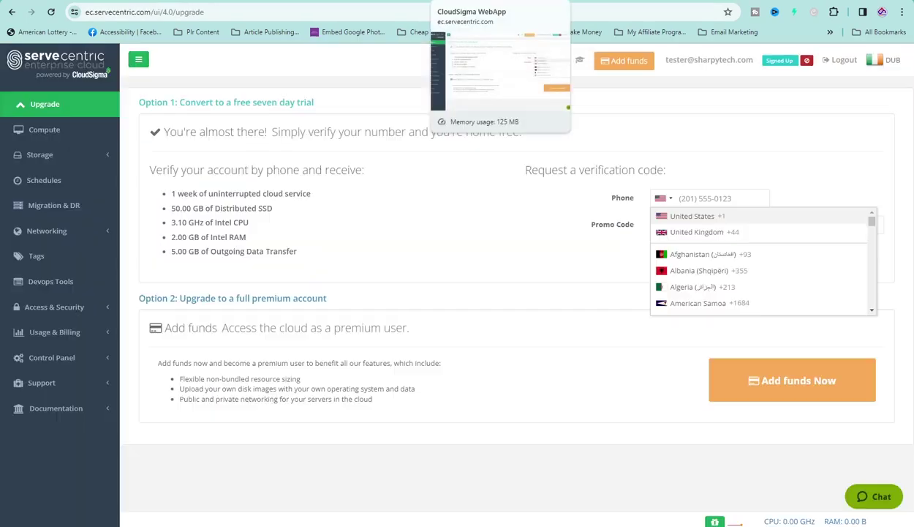
left_click(664, 198)
left_click(664, 198)
type("gh")
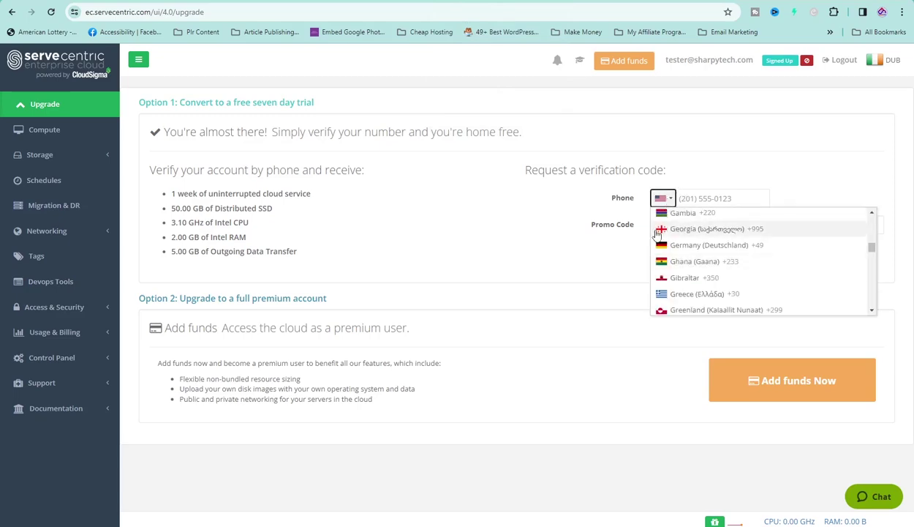
left_click(669, 260)
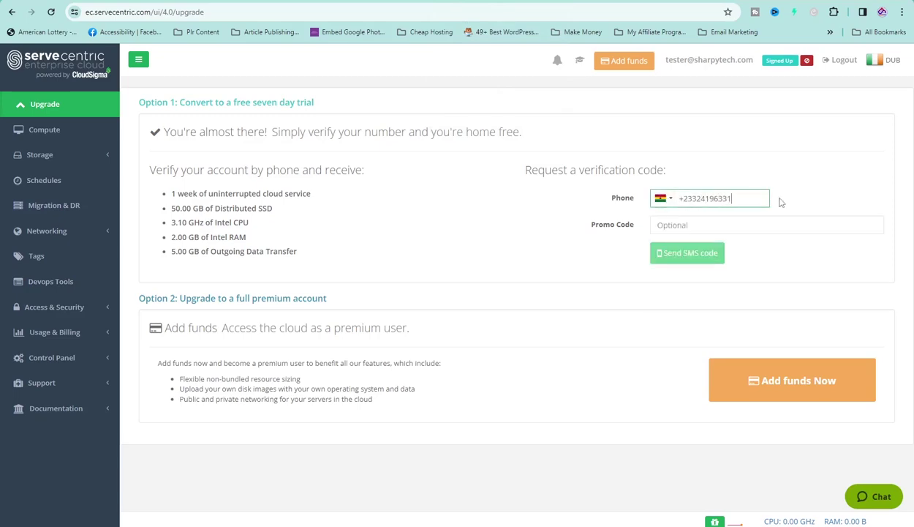
left_click(817, 198)
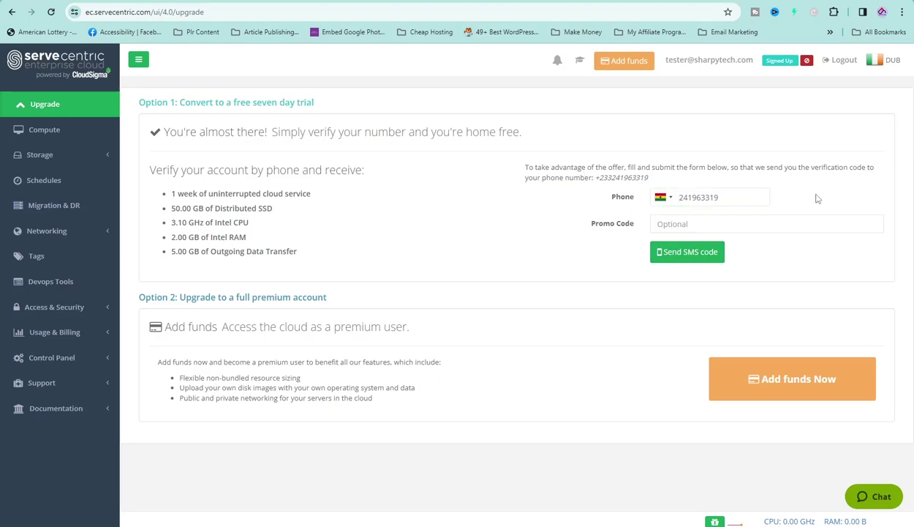
Step: Request the SMS verification code for the Ghana phone number and scroll through the page
left_click(685, 260)
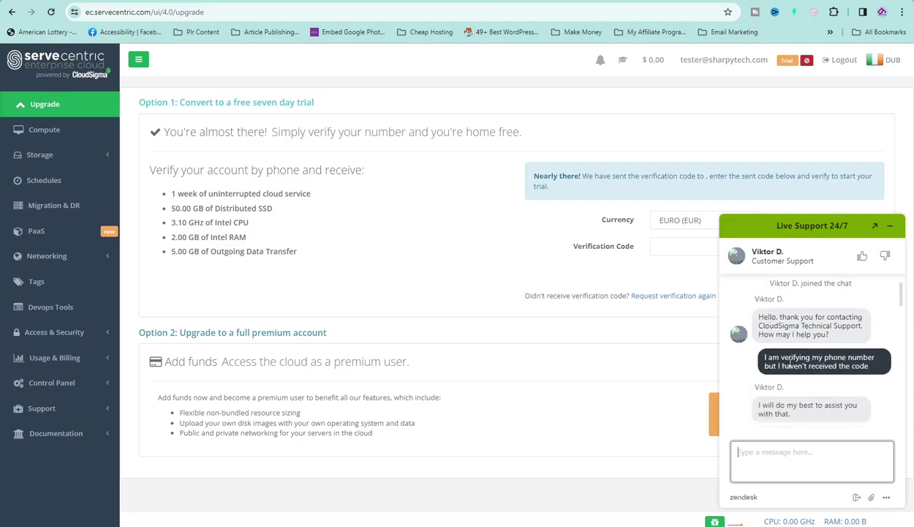
scroll(859, 362, "down", 3)
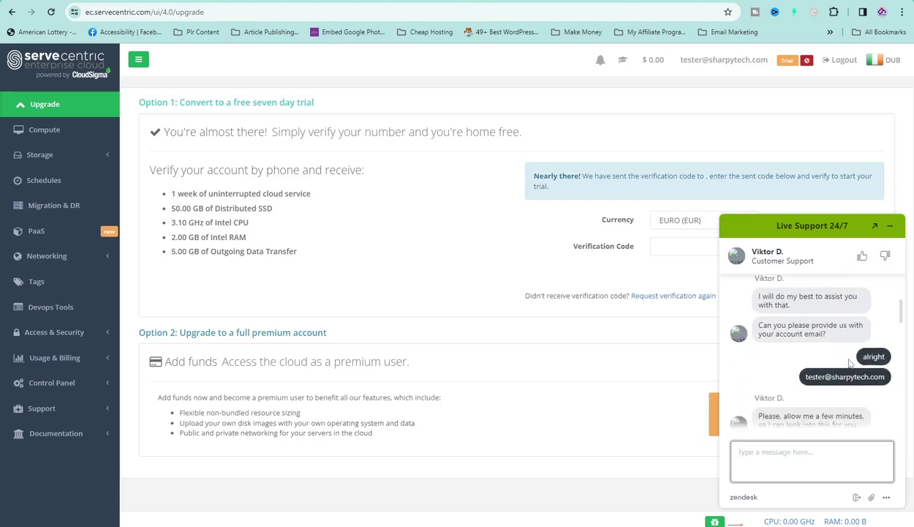
scroll(845, 347, "up", 2)
scroll(839, 342, "down", 2)
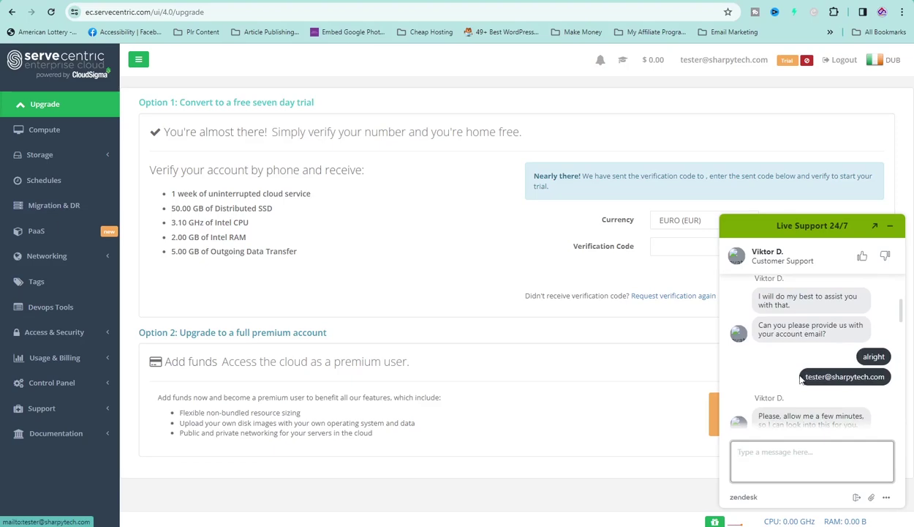
scroll(881, 380, "down", 5)
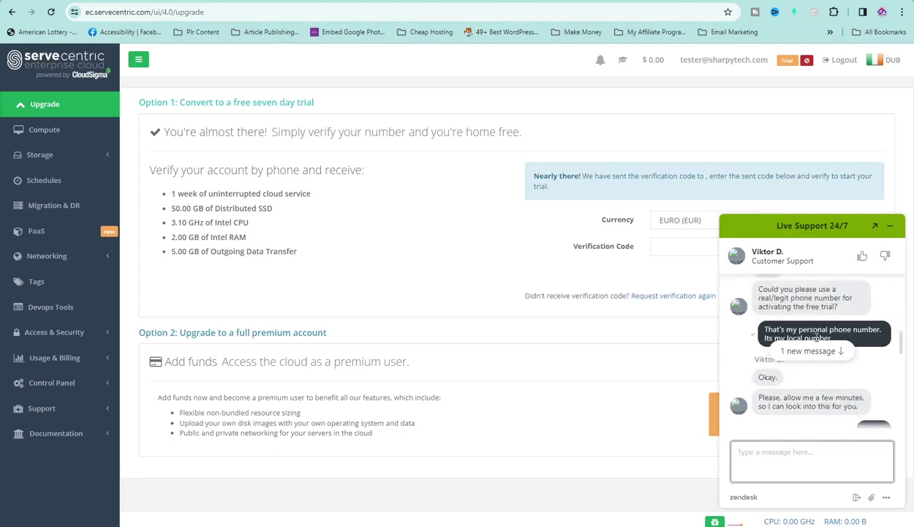
scroll(812, 329, "down", 3)
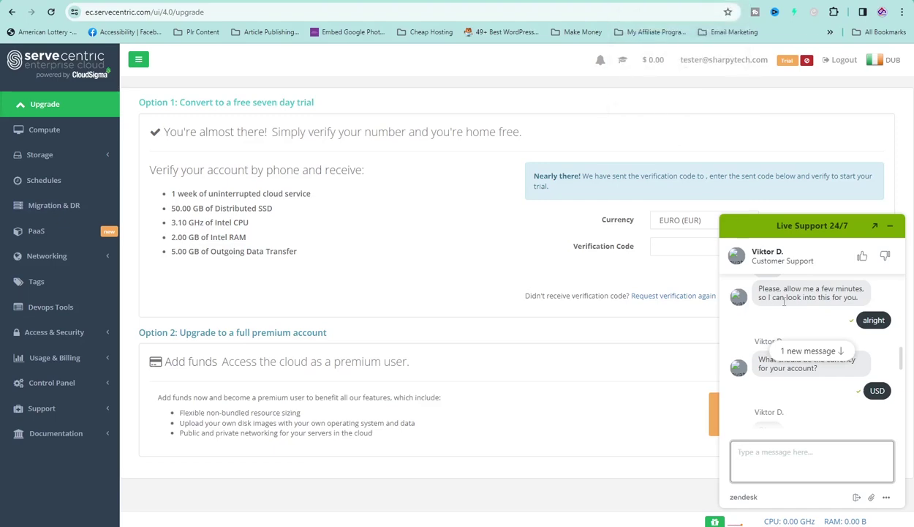
scroll(799, 386, "down", 2)
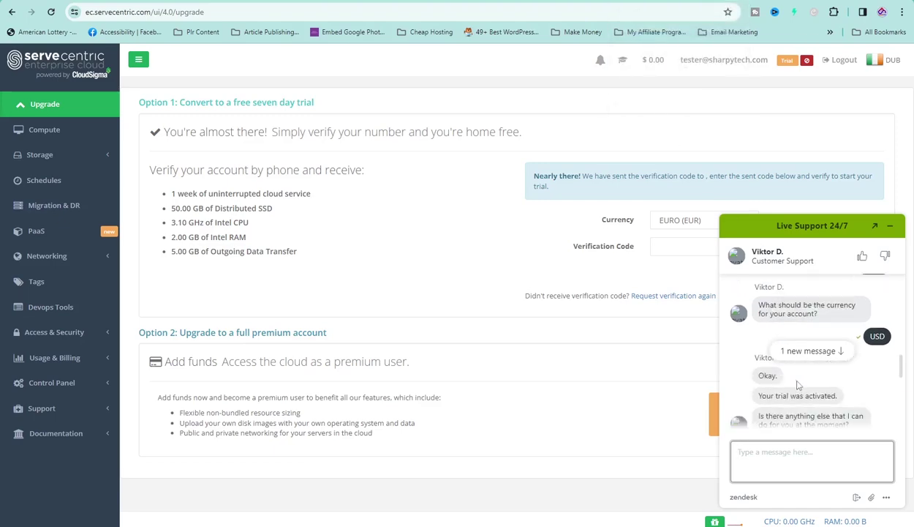
scroll(799, 386, "down", 2)
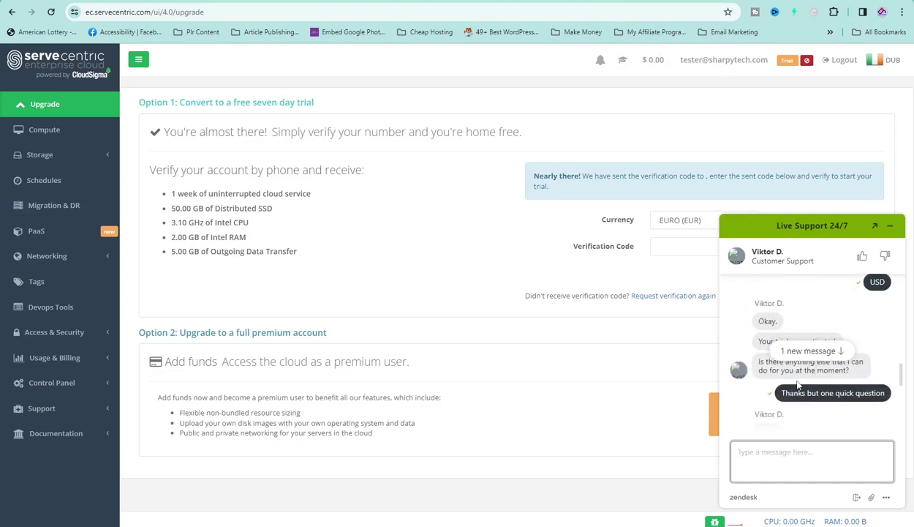
scroll(798, 385, "up", 2)
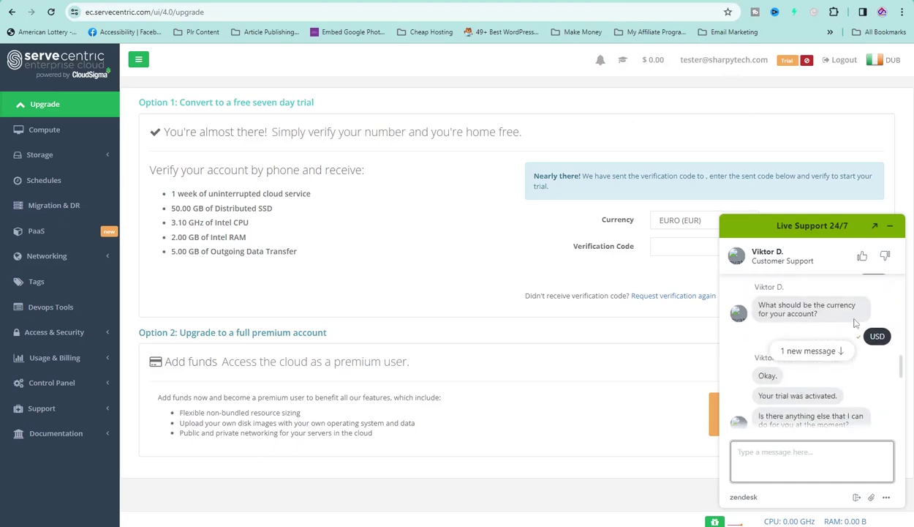
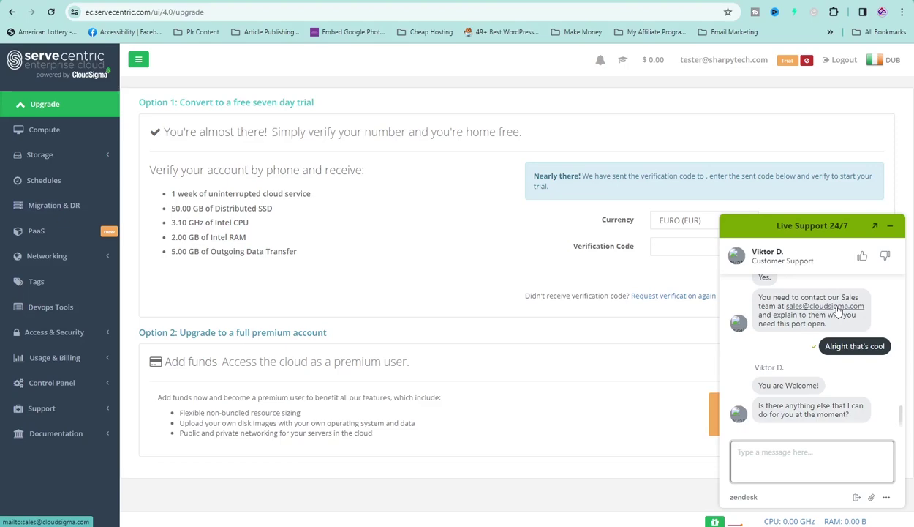
Step: Minimize the Live Support chat, reopen it briefly, then minimize it again
left_click(889, 225)
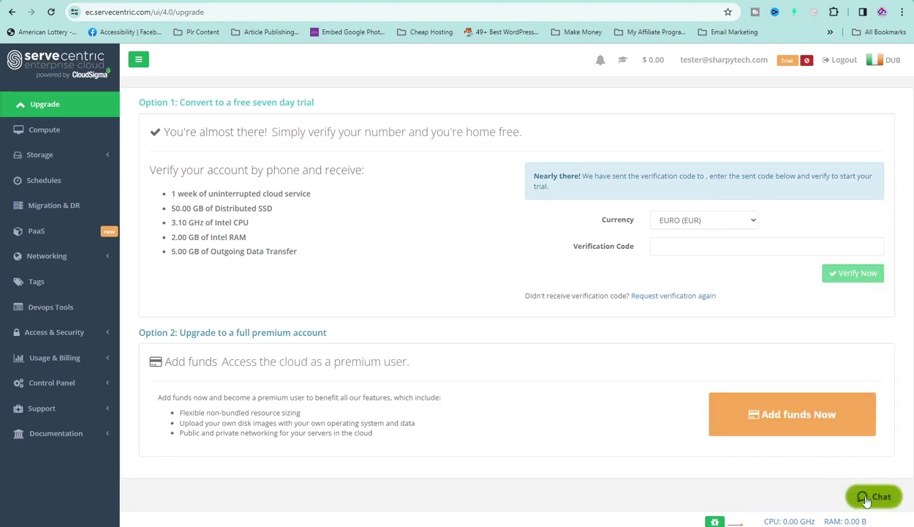
left_click(868, 496)
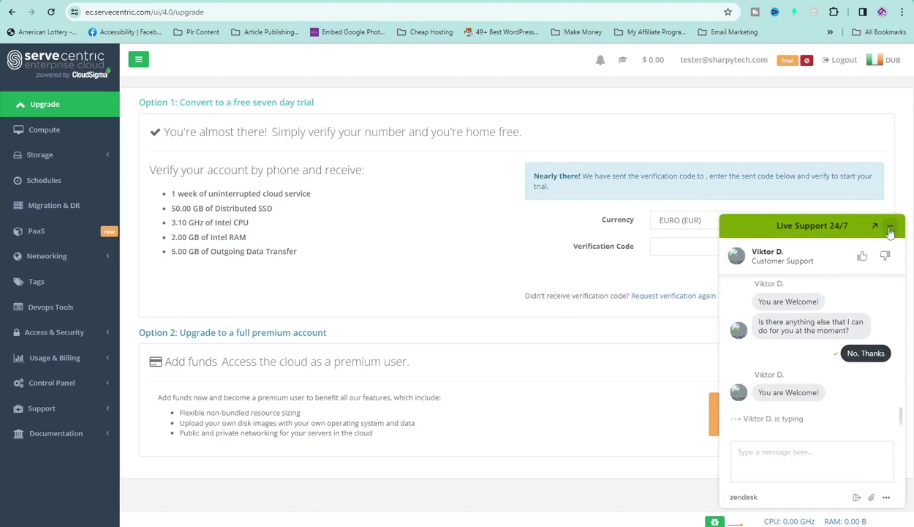
left_click(890, 230)
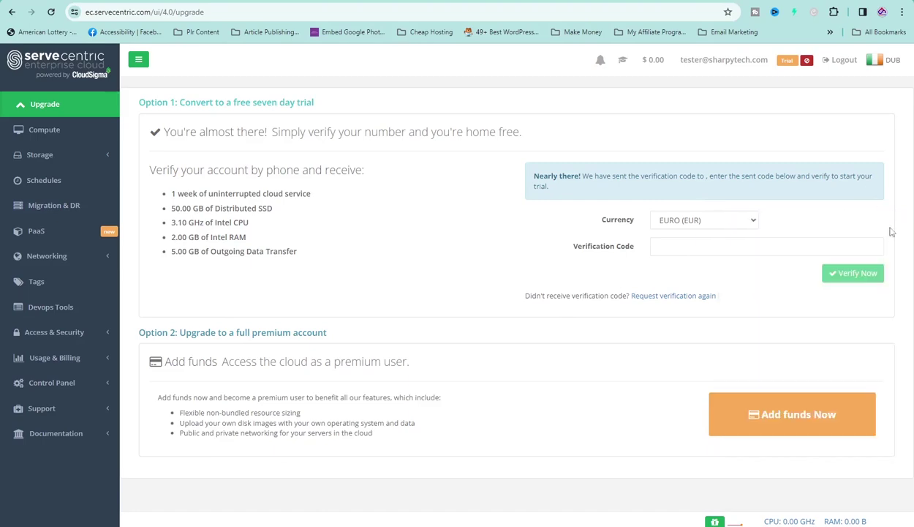
Step: Reload the page, go to the Compute servers list and launch the server creation Wizard
left_click(52, 13)
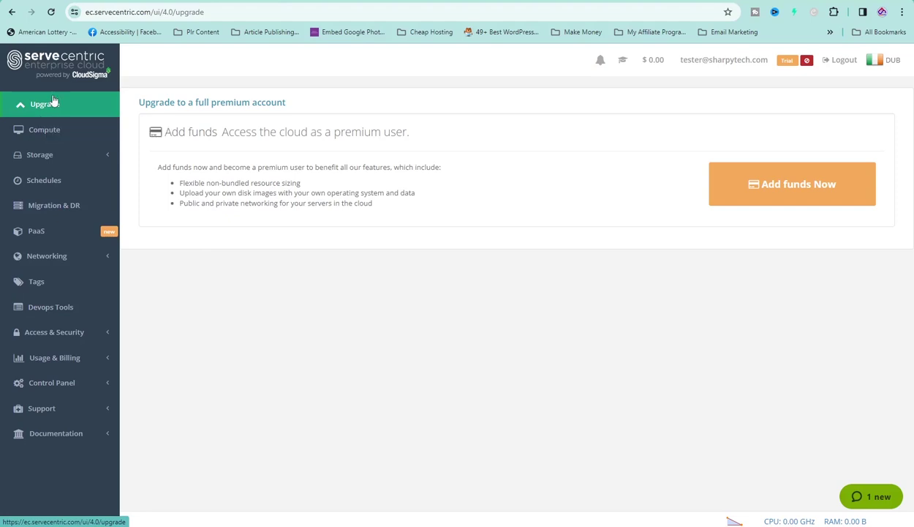
left_click(30, 135)
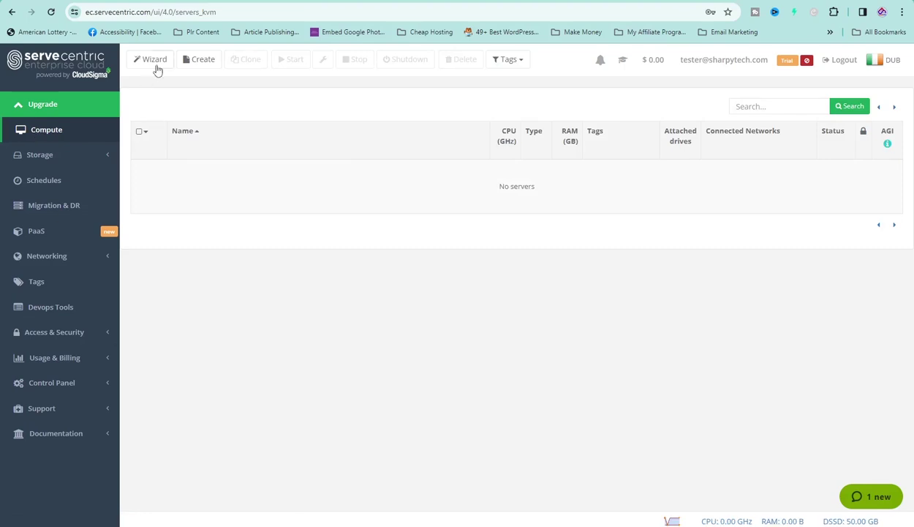
left_click(156, 67)
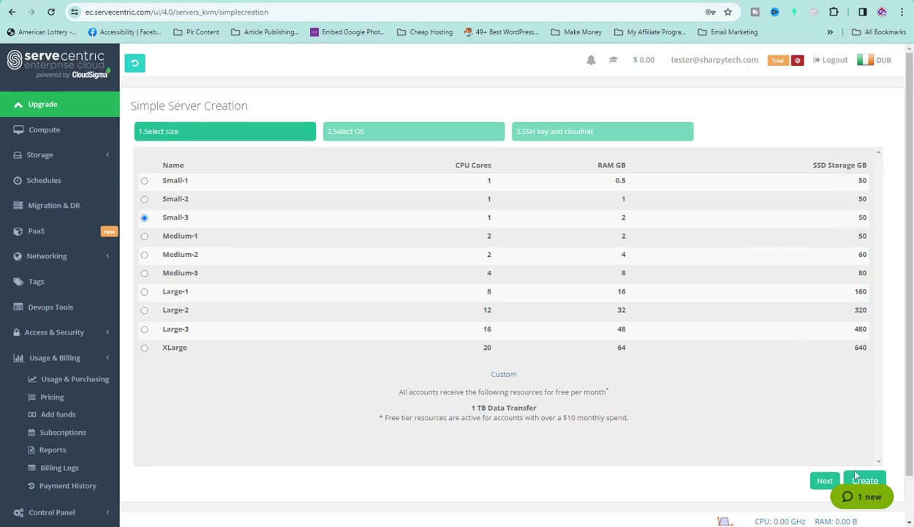
Step: Confirm Ubuntu 20.04 LTS is the selected operating system and advance to the SSH key step
left_click(824, 480)
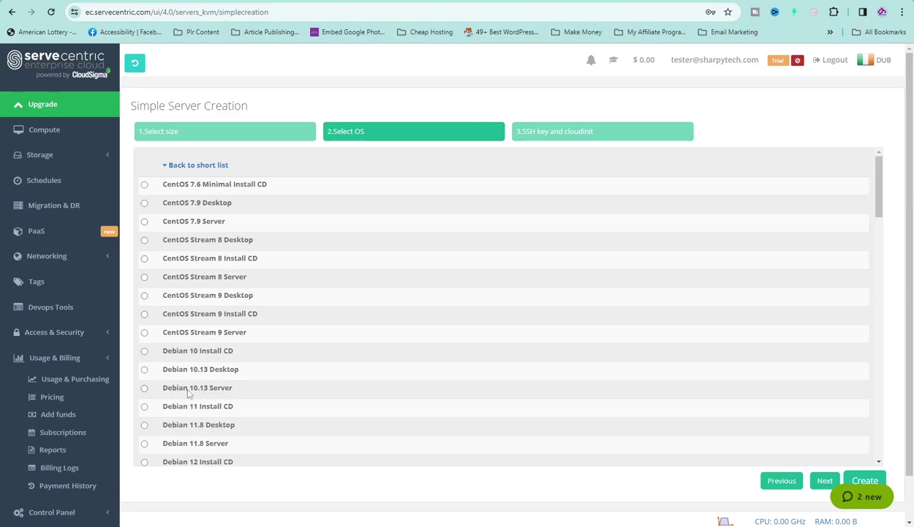
scroll(208, 393, "down", 6)
scroll(219, 388, "down", 10)
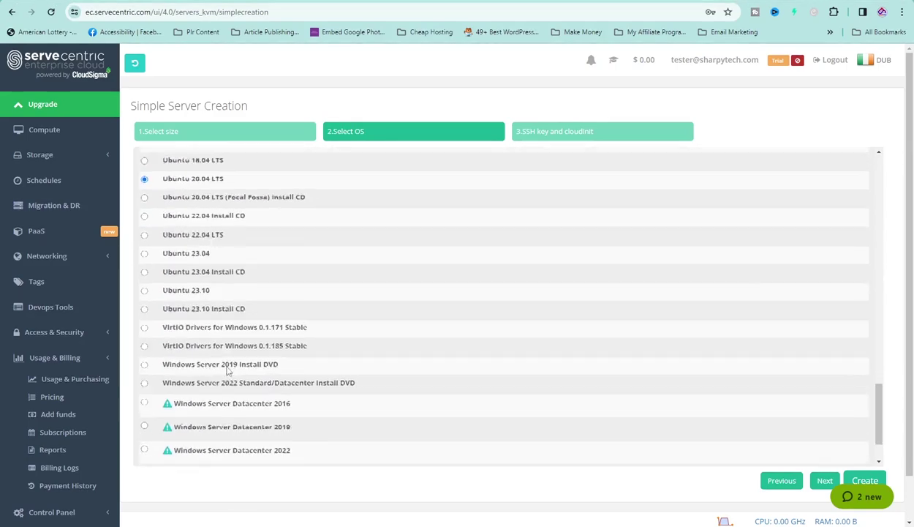
scroll(223, 369, "up", 4)
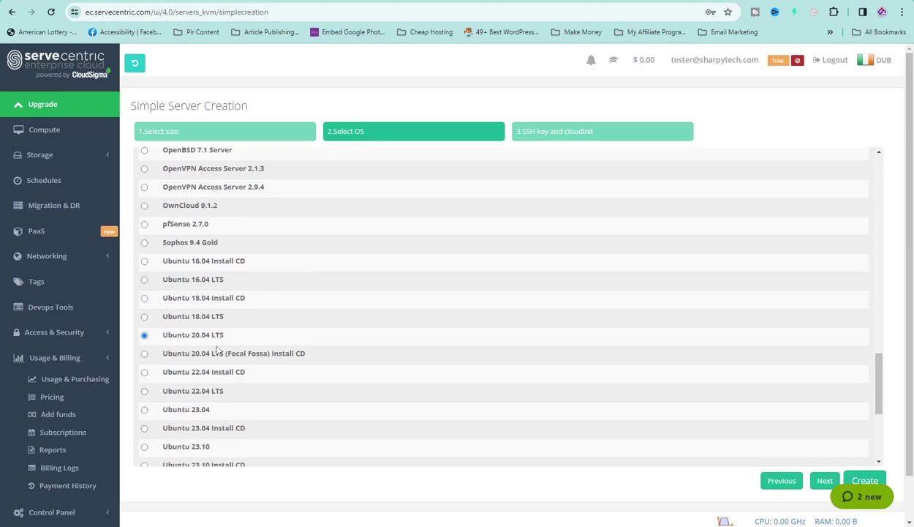
scroll(228, 347, "down", 1)
scroll(282, 392, "up", 10)
scroll(282, 392, "up", 3)
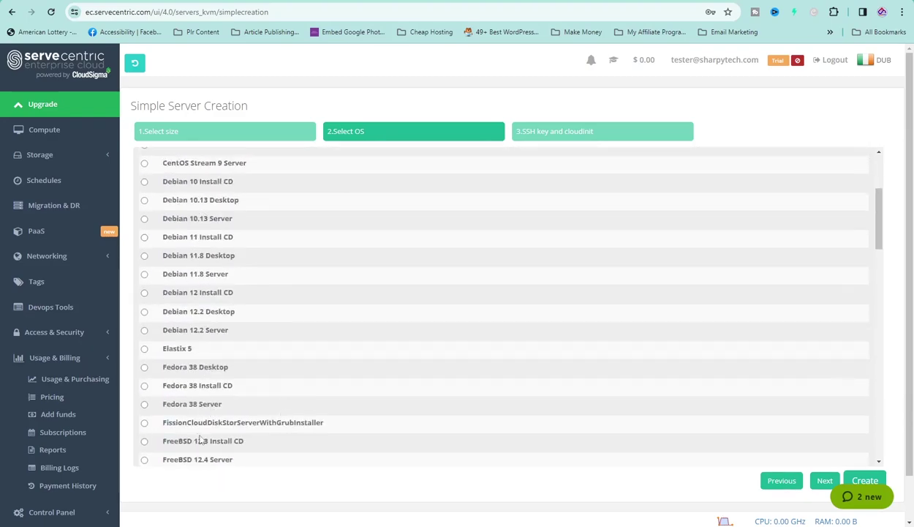
scroll(209, 442, "down", 2)
scroll(219, 395, "up", 3)
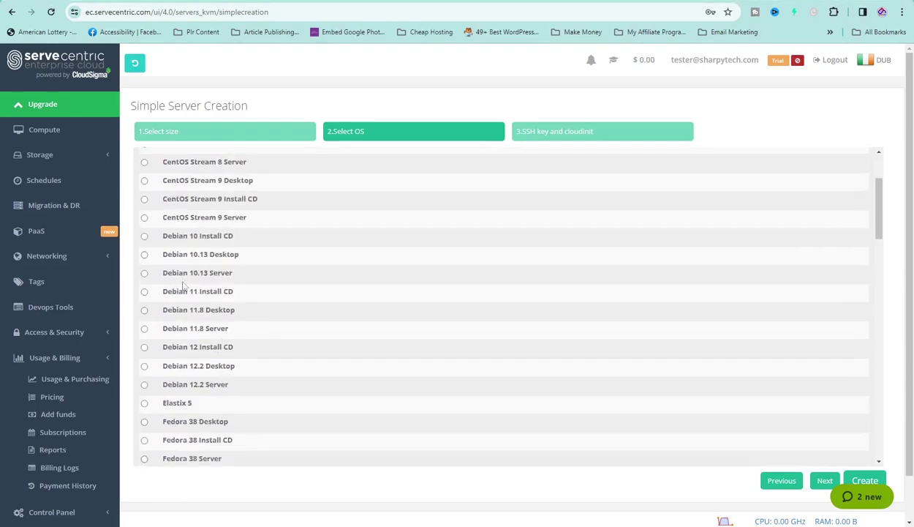
scroll(183, 287, "up", 2)
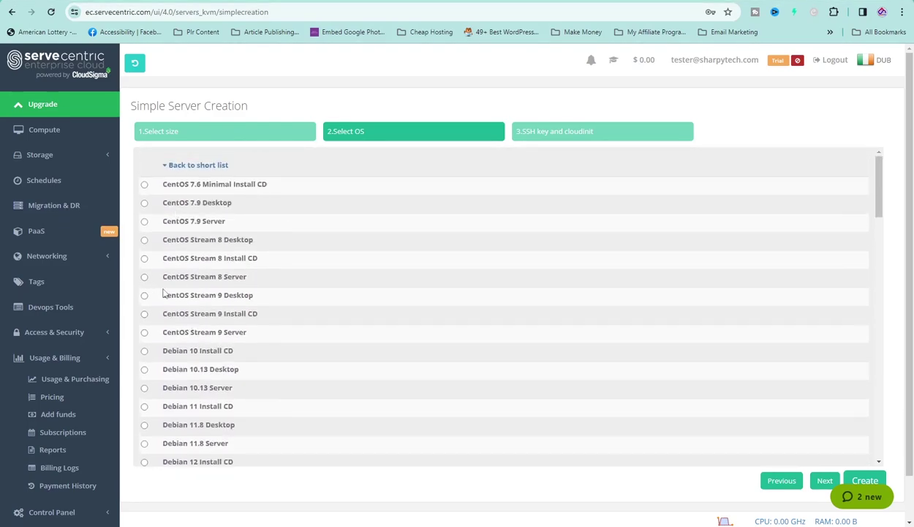
scroll(497, 410, "down", 2)
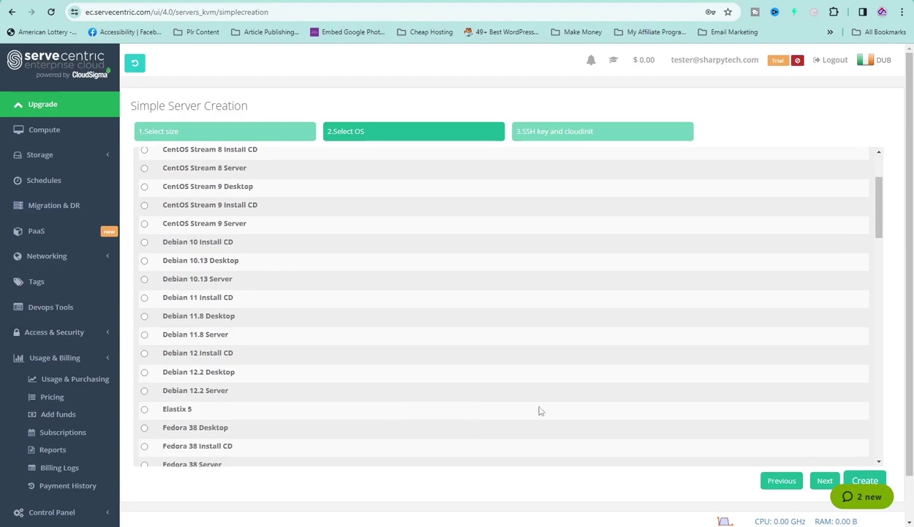
left_click(825, 483)
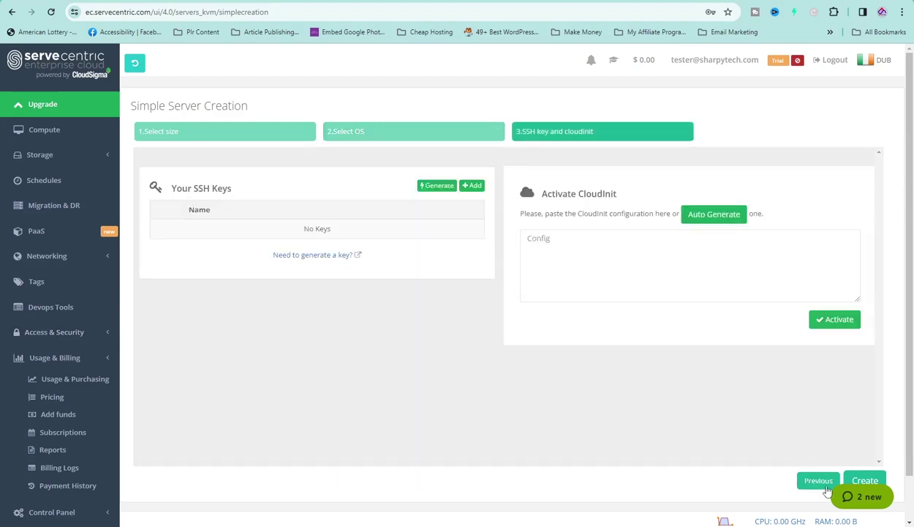
Step: Generate a new RSA SSH keypair with the suggested name and attach it to the server
left_click(430, 188)
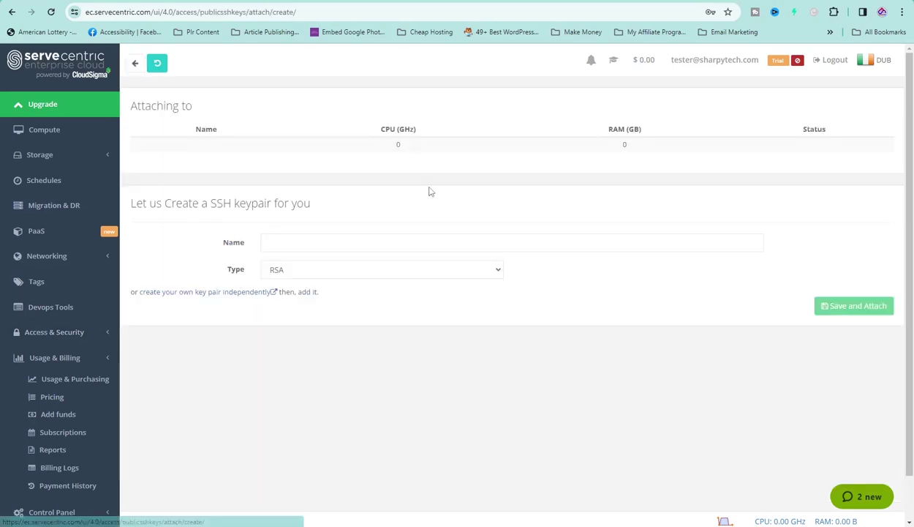
left_click(303, 241)
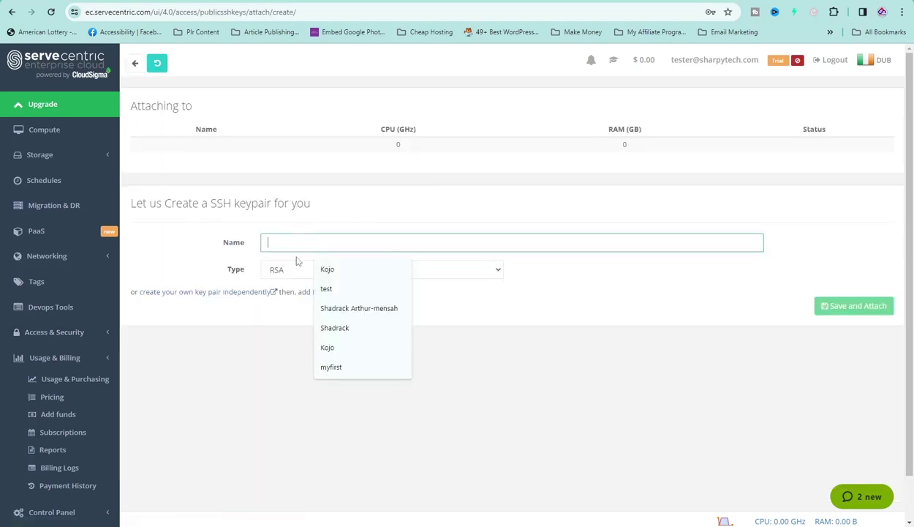
left_click(335, 263)
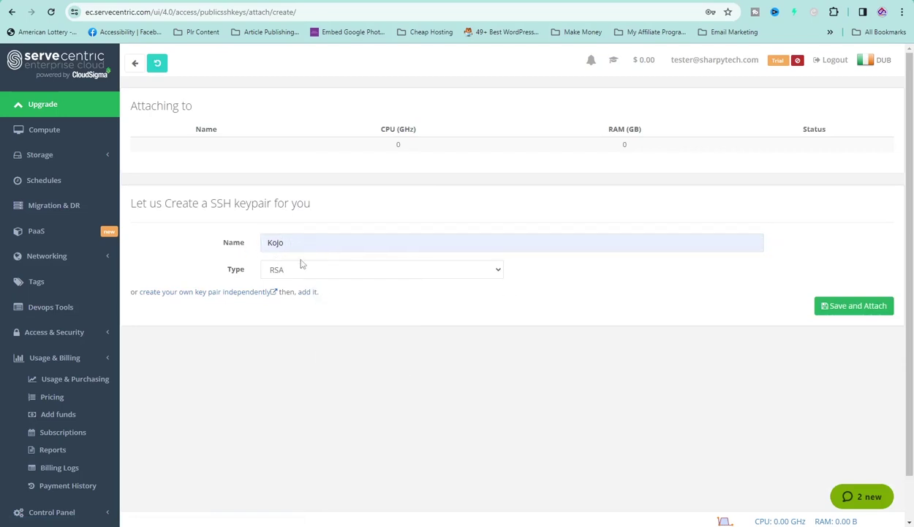
left_click(850, 307)
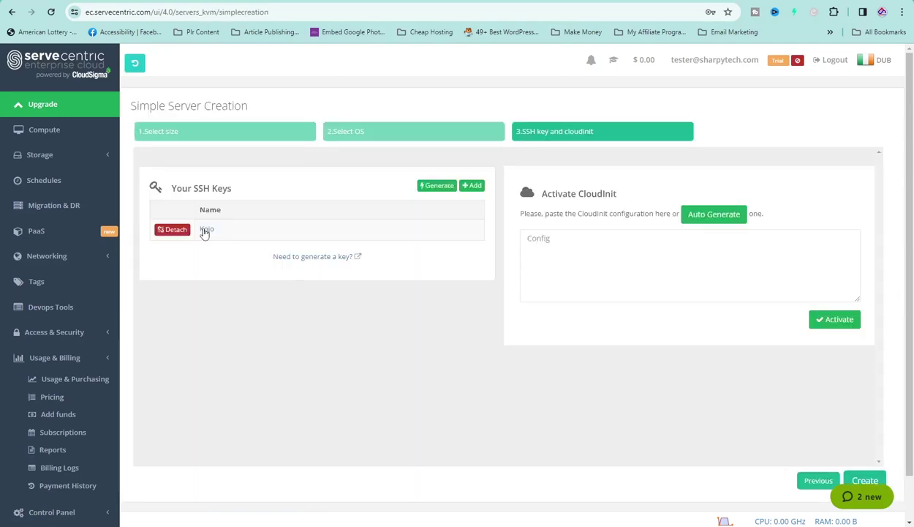
Step: Copy the keypair's entire public key and return to the server creation wizard
left_click(206, 231)
left_click(458, 207)
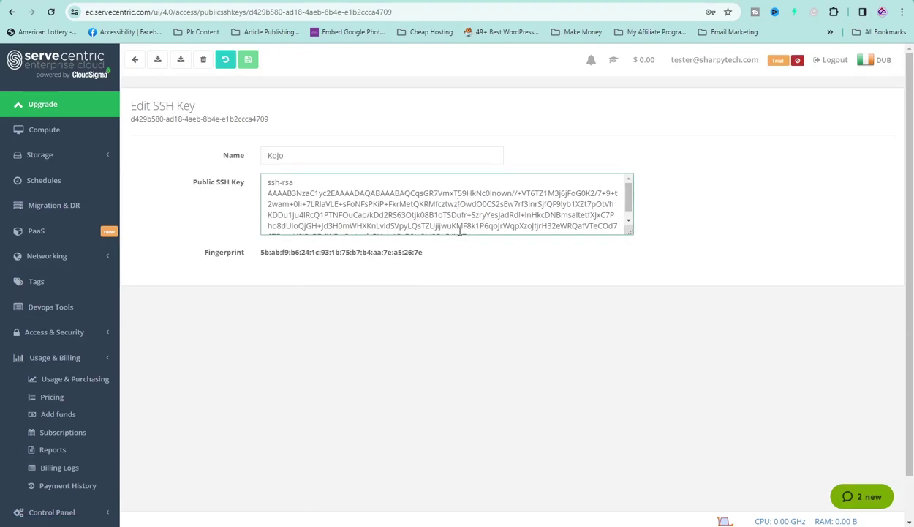
key("ctrl+a")
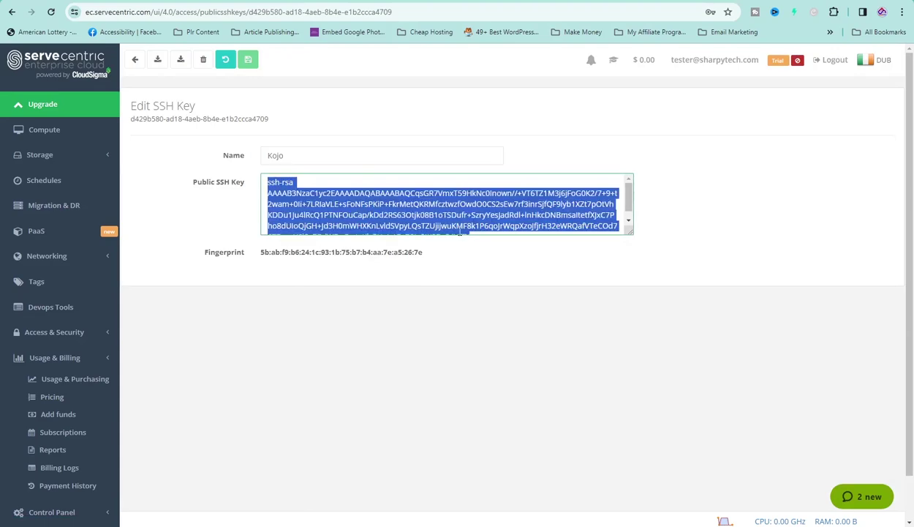
left_click(134, 60)
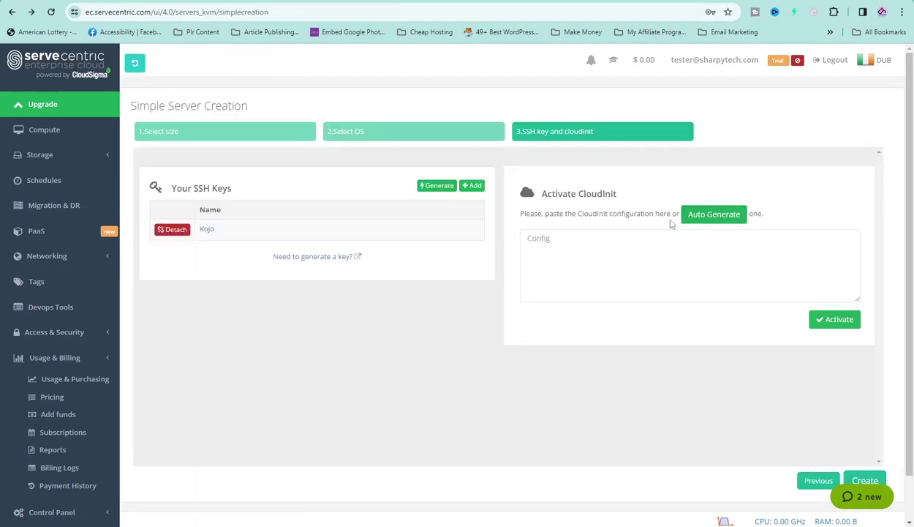
Step: Auto-generate the cloud-init config using the pasted public key and a login password
left_click(702, 216)
left_click(622, 264)
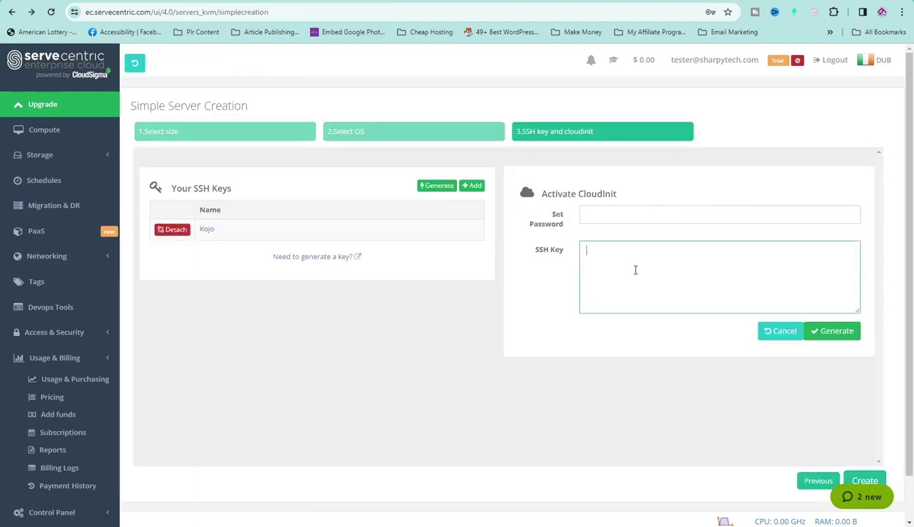
key("ctrl+v")
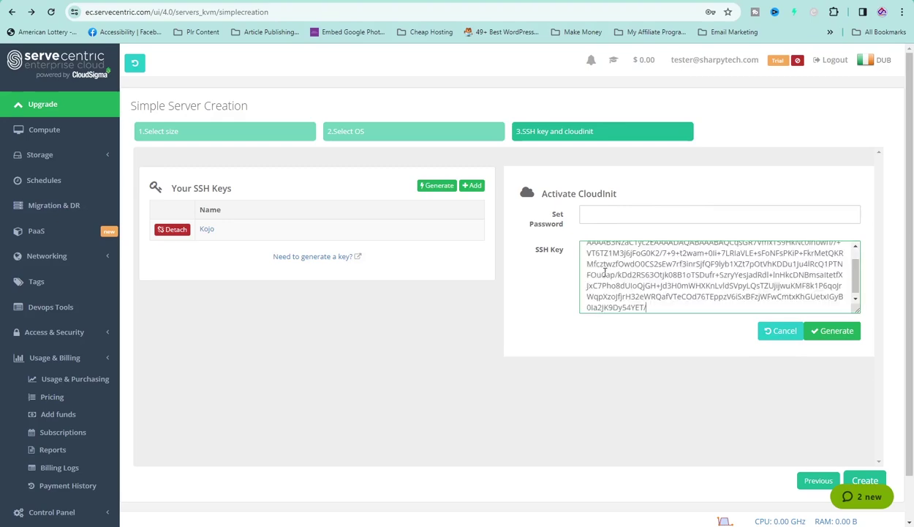
left_click(600, 213)
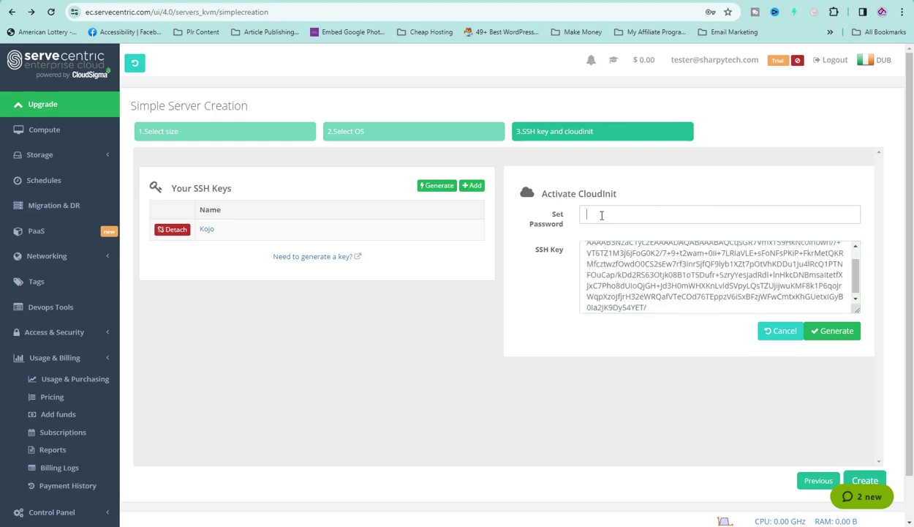
left_click(834, 331)
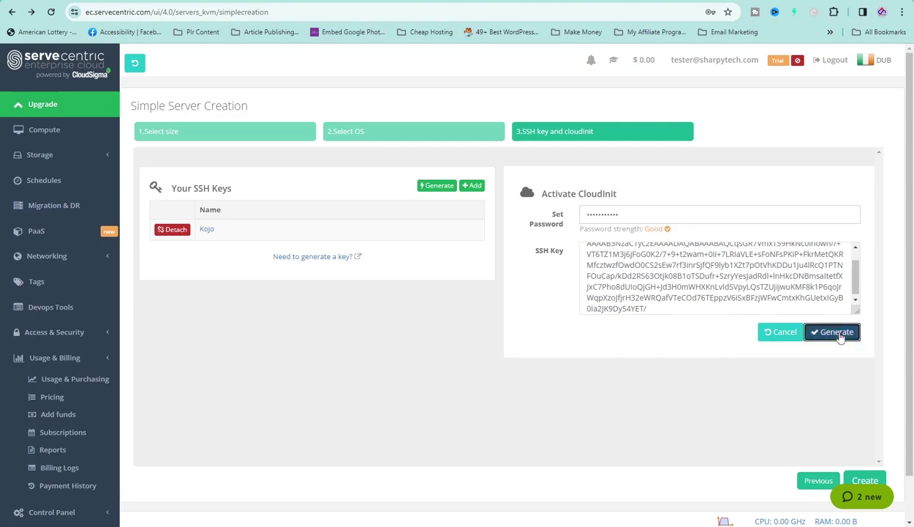
Step: Save a copy of the cloud-config in Notepad and activate CloudInit
key("ctrl+a")
key("ctrl+c")
left_click(422, 491)
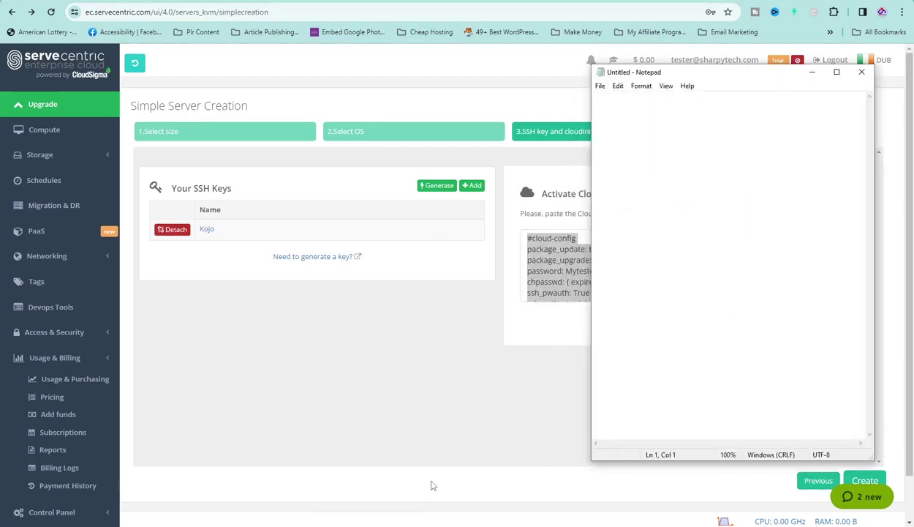
key("ctrl+v")
left_click(408, 436)
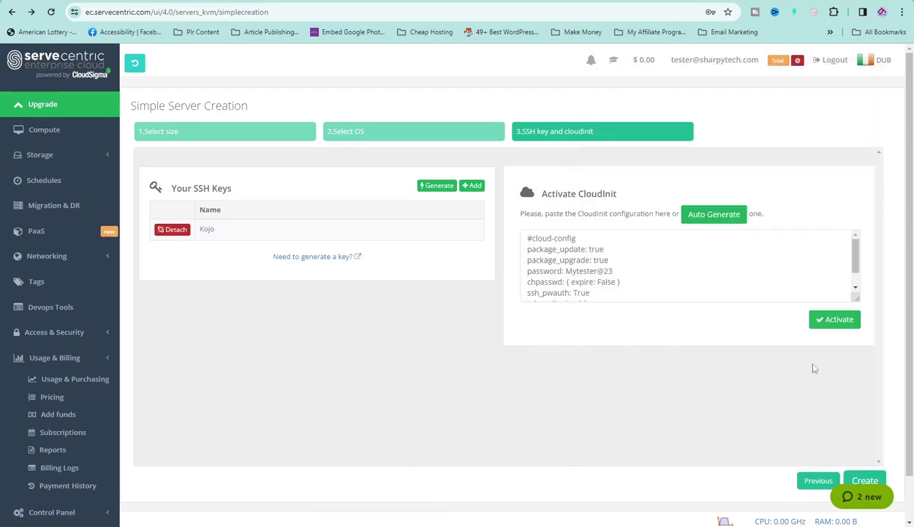
left_click(834, 319)
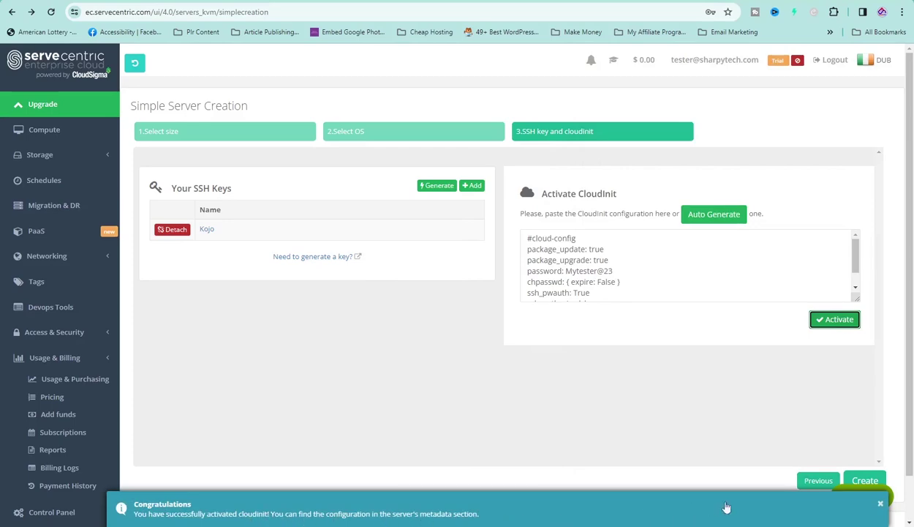
Step: Create the server and paste its username and password lines into Notepad
left_click(854, 483)
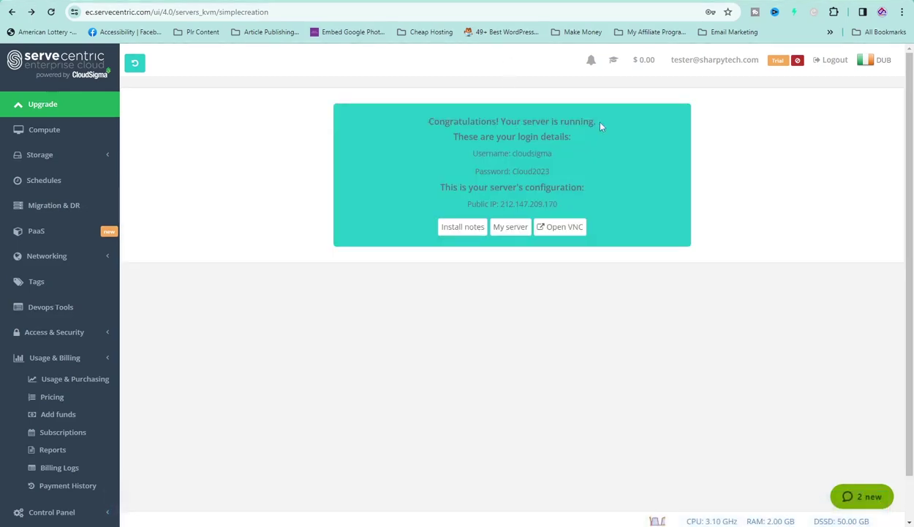
left_click_drag(472, 154, 550, 170)
right_click(538, 175)
left_click(556, 180)
left_click(418, 498)
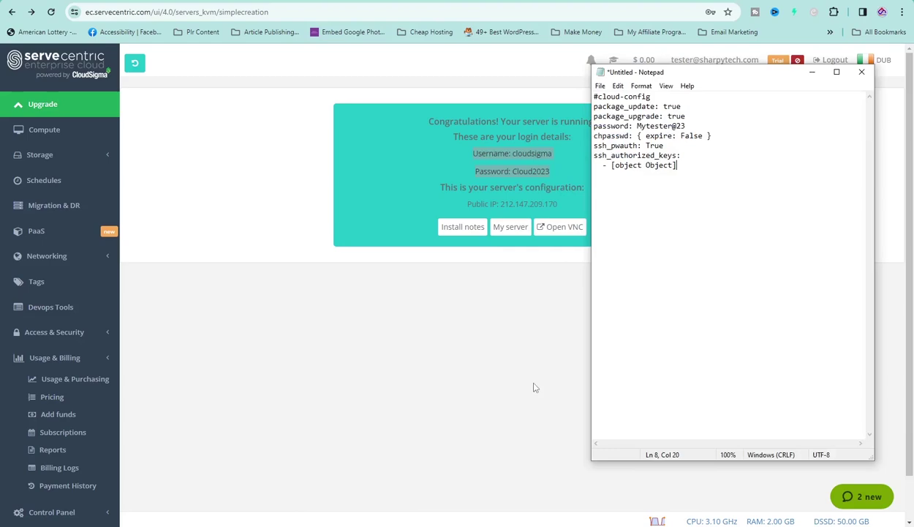
key("Return")
key("ctrl+v")
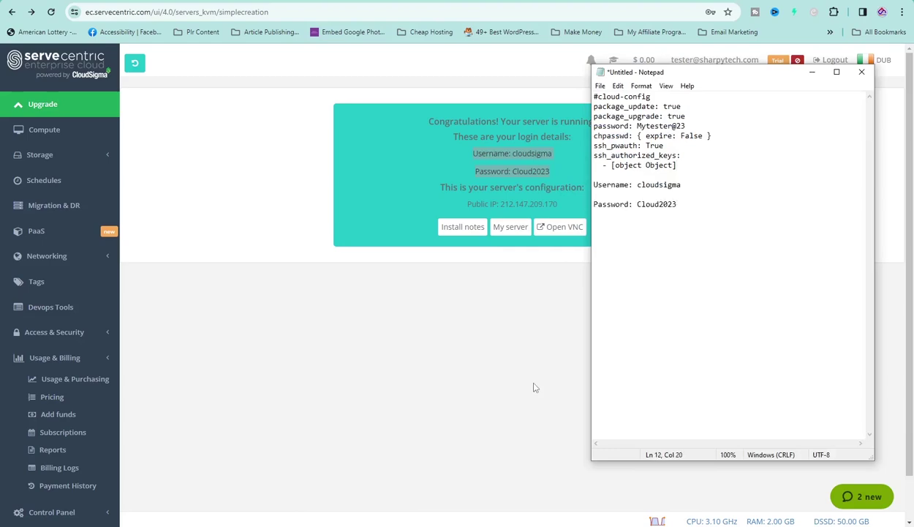
Step: Add the public IP 212.147.209.170 to Notepad and open the new server's page
left_click(509, 306)
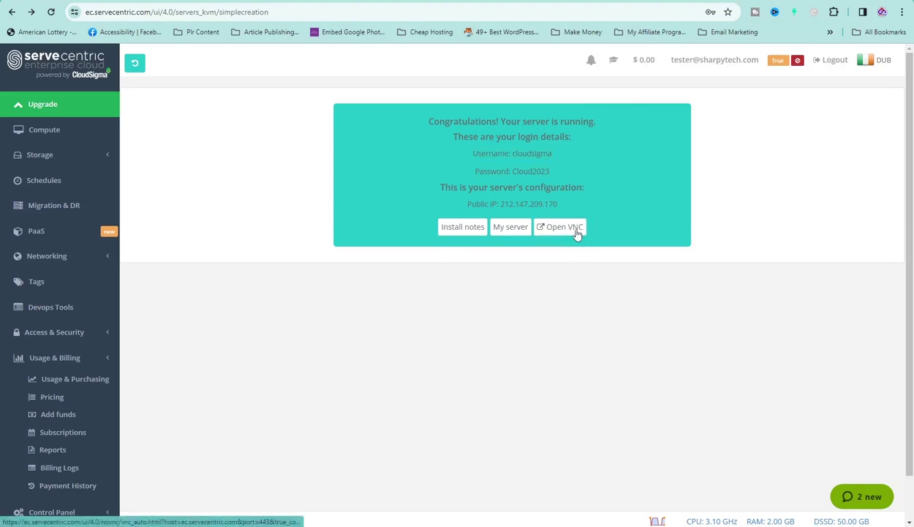
left_click_drag(464, 204, 548, 204)
right_click(548, 204)
left_click(559, 214)
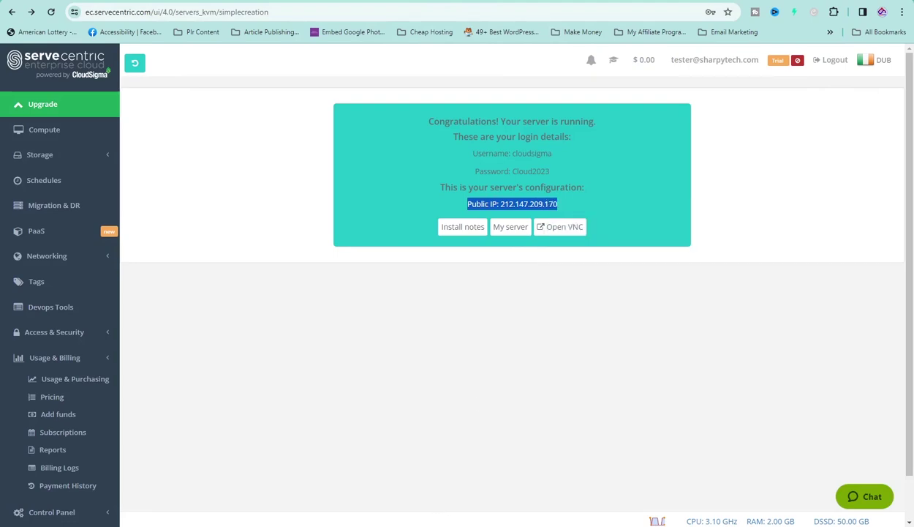
left_click(418, 517)
left_click(410, 487)
key("Return")
key("ctrl+v")
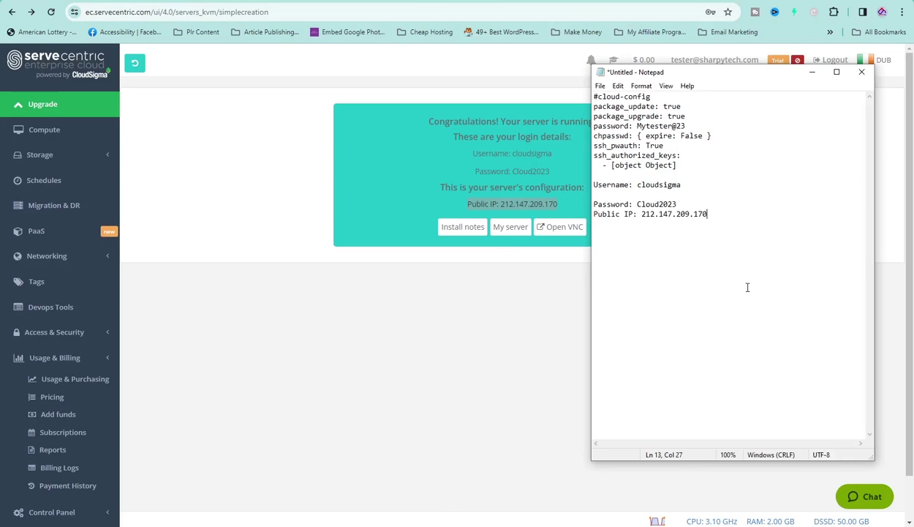
left_click(512, 228)
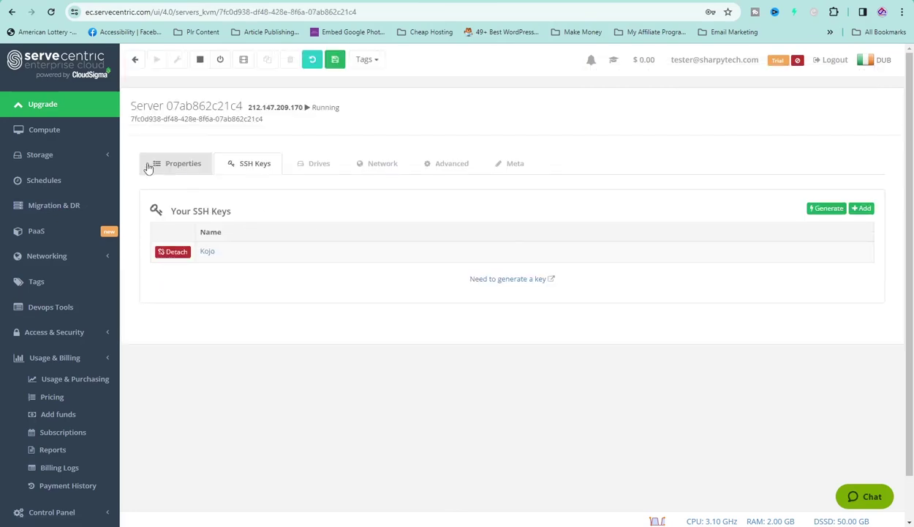
Step: Check the compute list shows the server running at 212.147.209.170, then switch to putty.org
left_click(64, 131)
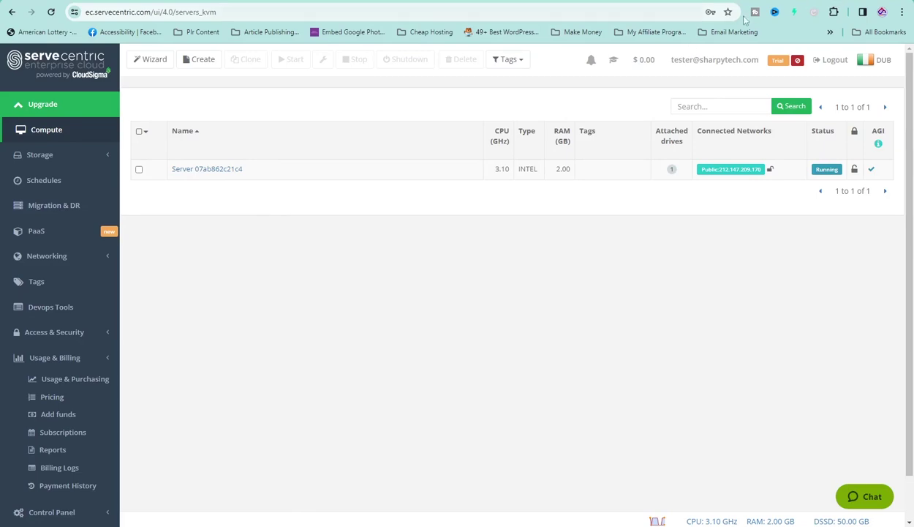
left_click(805, 0)
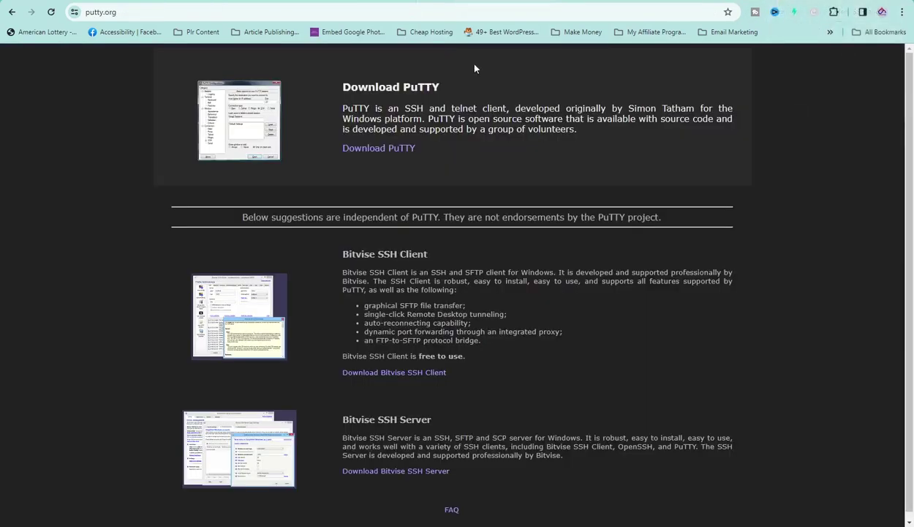
Step: Download the 64-bit x86 PuTTY 0.80 MSI installer from putty.org
left_click(392, 149)
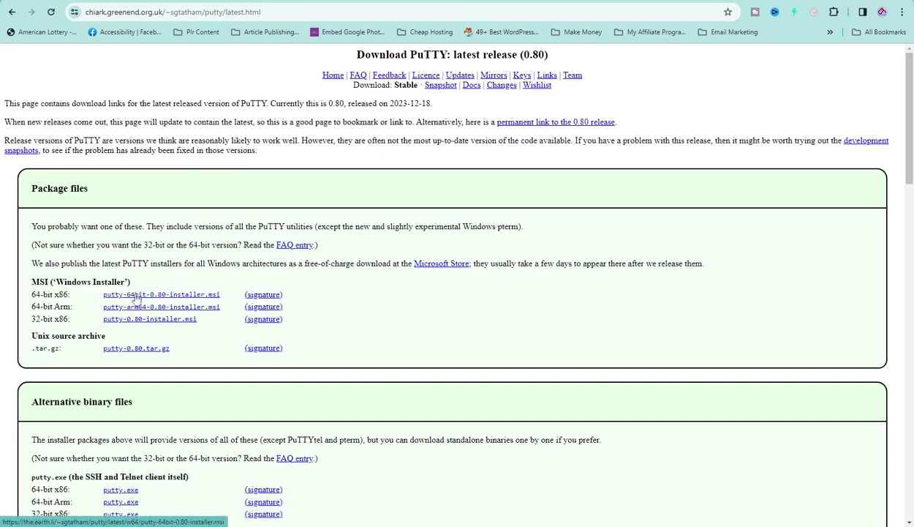
left_click(136, 298)
left_click(436, 296)
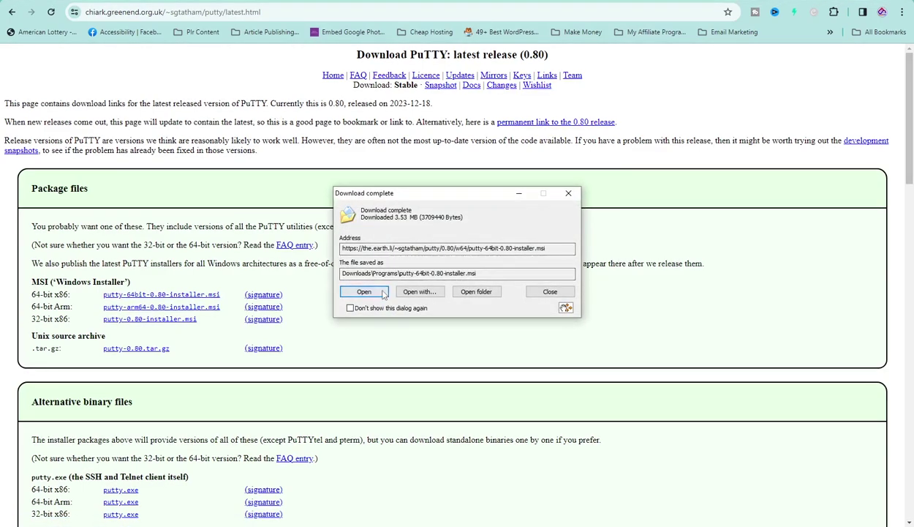
Step: Run the installer, then cancel the setup since PuTTY is already installed
left_click(384, 292)
left_click(513, 341)
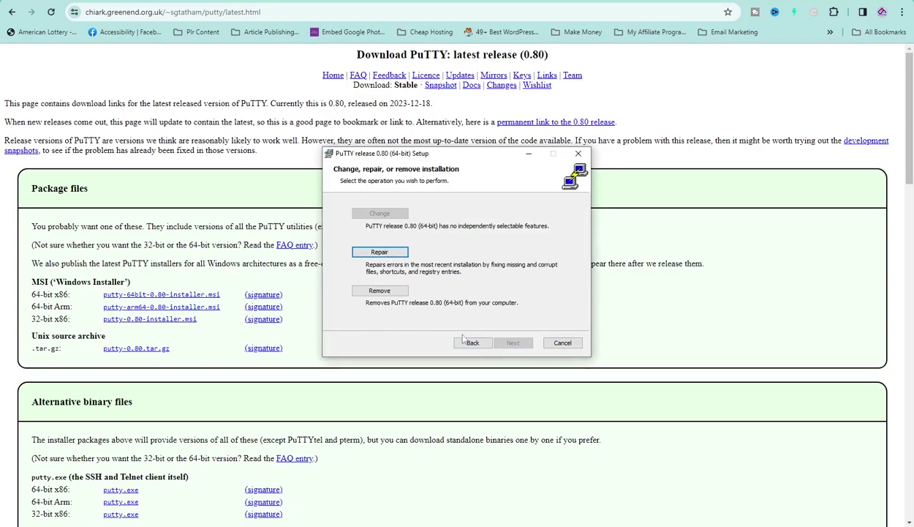
left_click(556, 349)
key("Return")
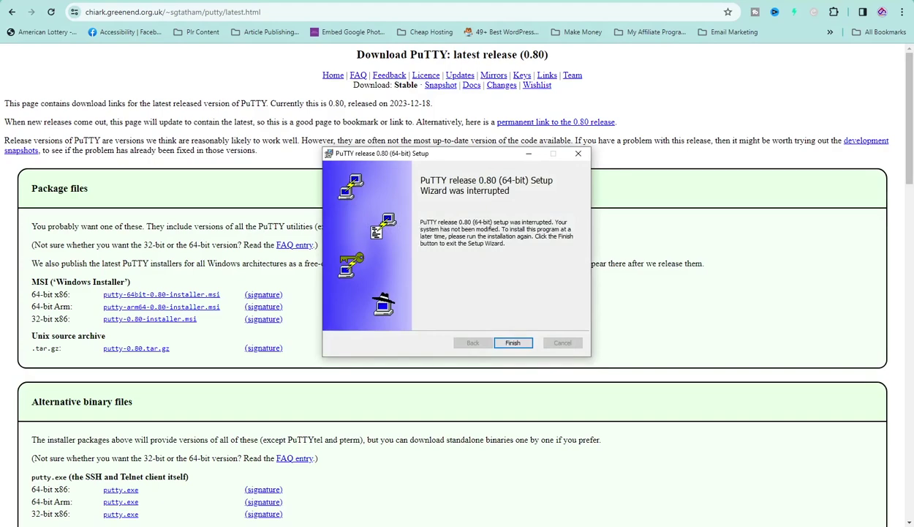
key("Return")
key("super")
Step: Launch PuTTY from Windows search, then open the server's details page in the cloud console
type("pu")
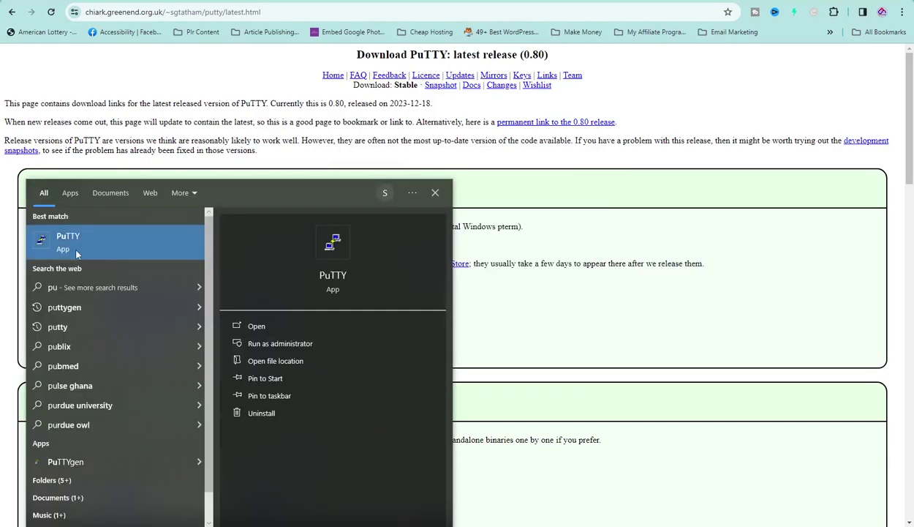
left_click(77, 244)
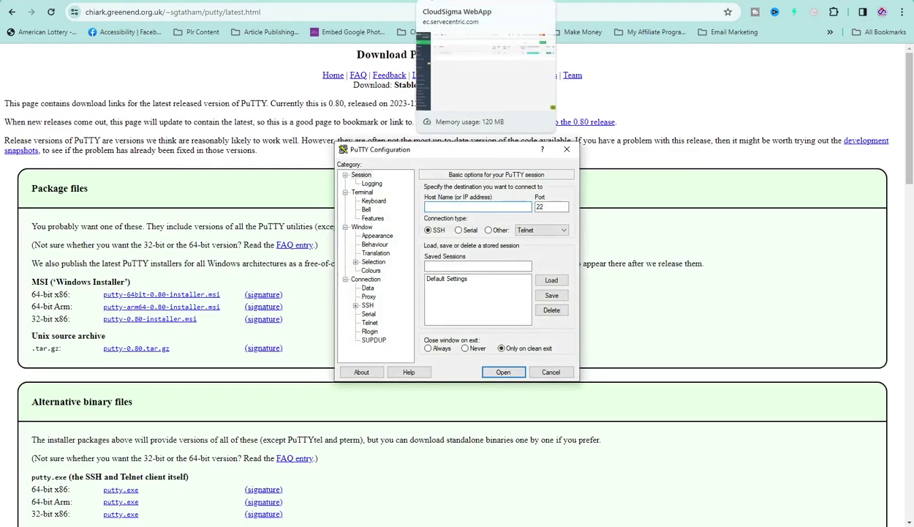
left_click(454, 2)
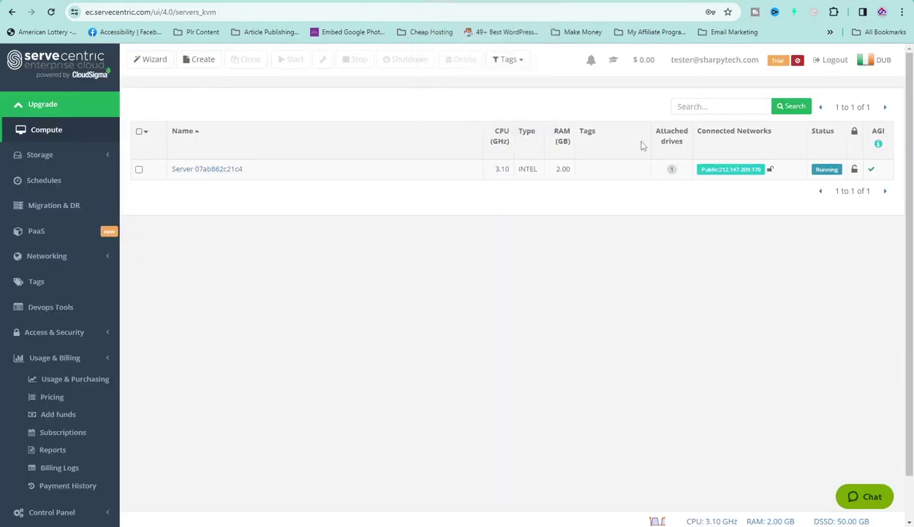
left_click(196, 171)
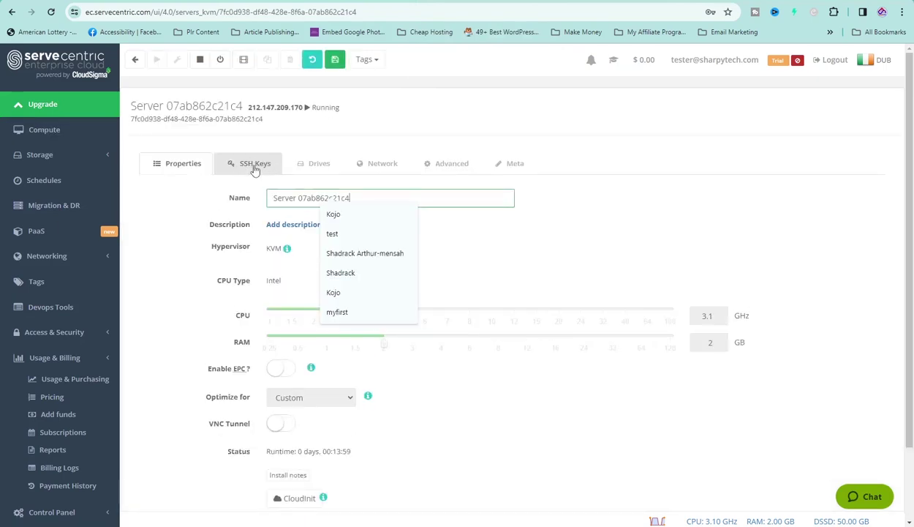
Step: Open the server's attached SSH key and download its public and private key files
left_click(255, 168)
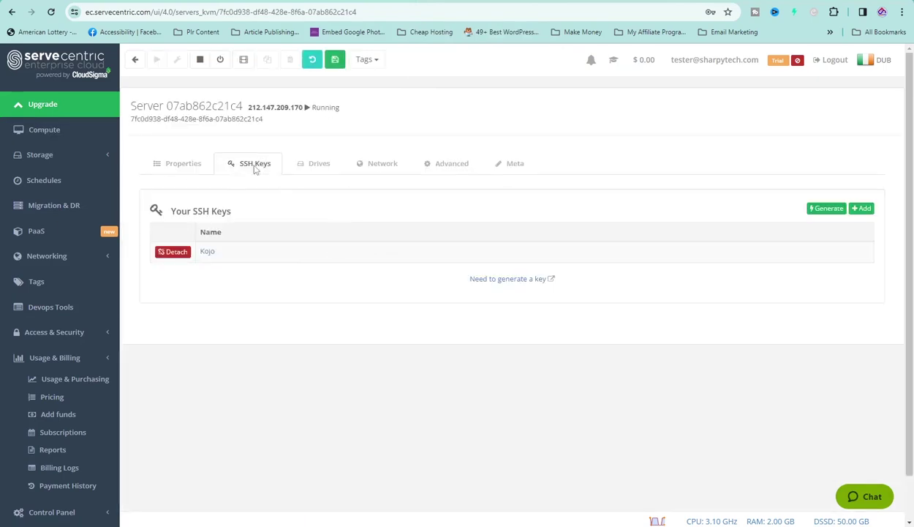
left_click(207, 253)
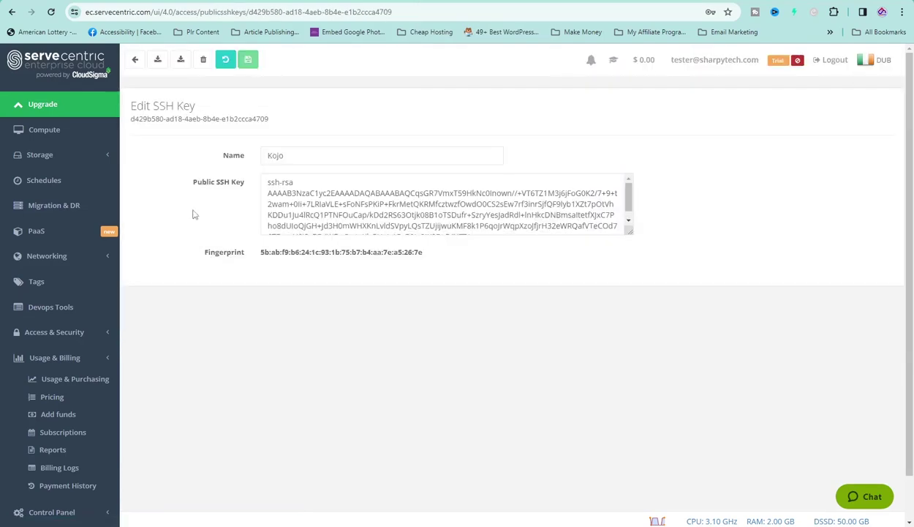
left_click(177, 68)
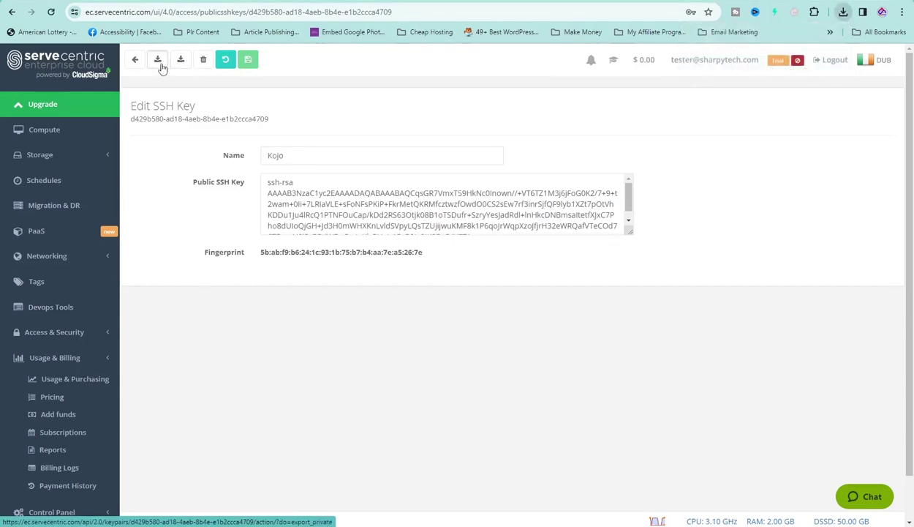
left_click(162, 68)
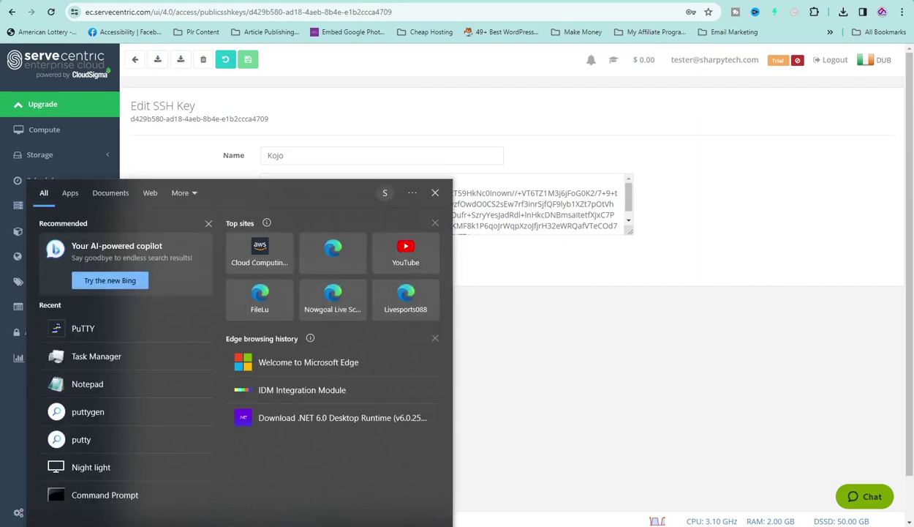
Step: Launch PuTTYgen and import the Kojo.pem OpenSSH private key
type("putty")
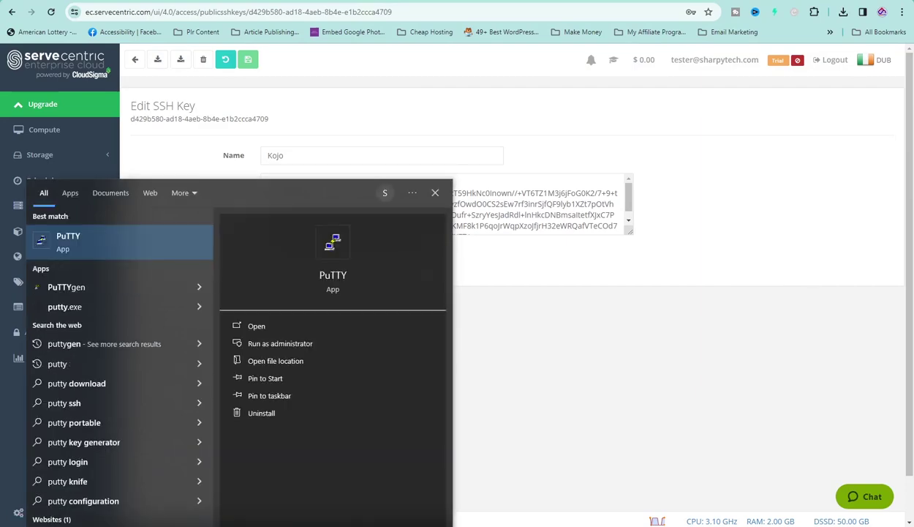
left_click(73, 287)
left_click(320, 155)
mouse_move(334, 161)
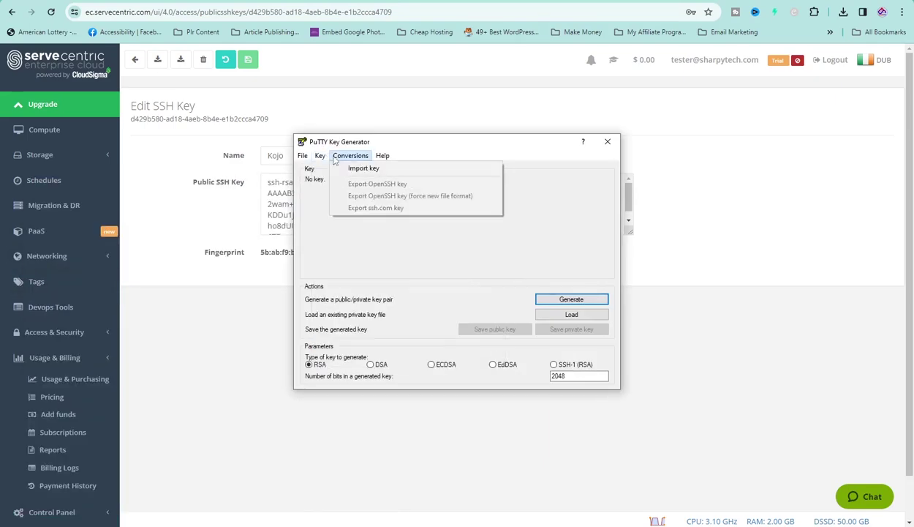
left_click(362, 170)
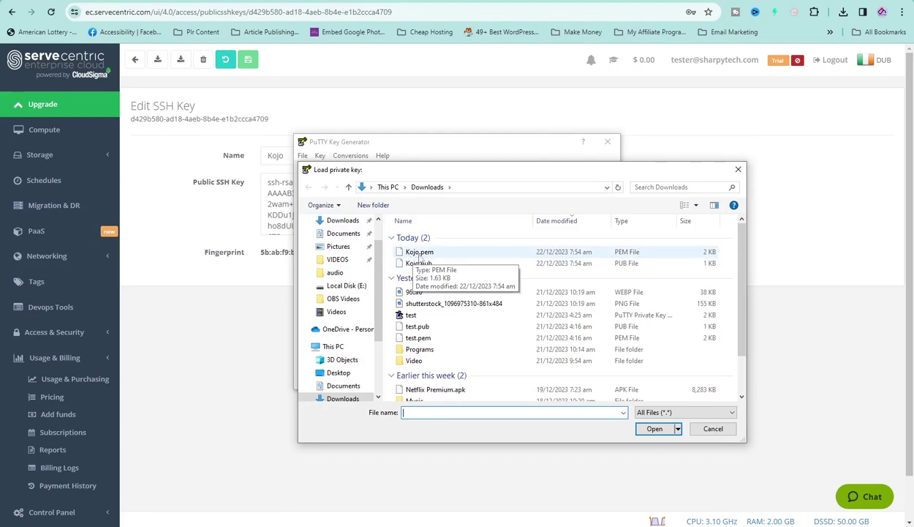
left_click(422, 256)
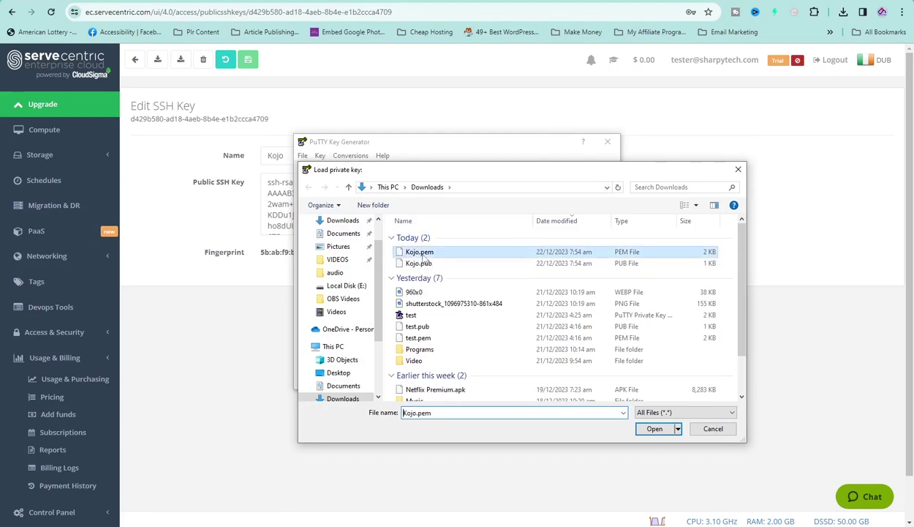
left_click(653, 428)
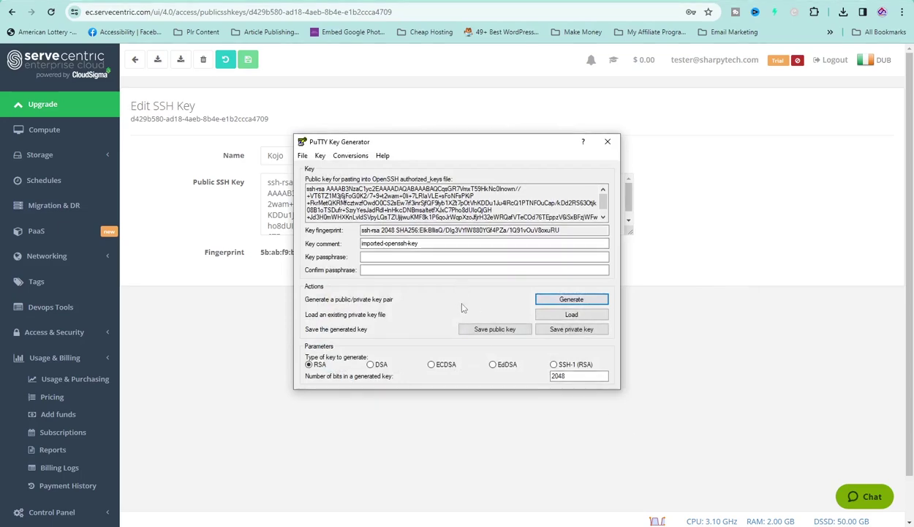
Step: Save the key without a passphrase as Kojo.ppk in Downloads, then close PuTTYgen
left_click(571, 300)
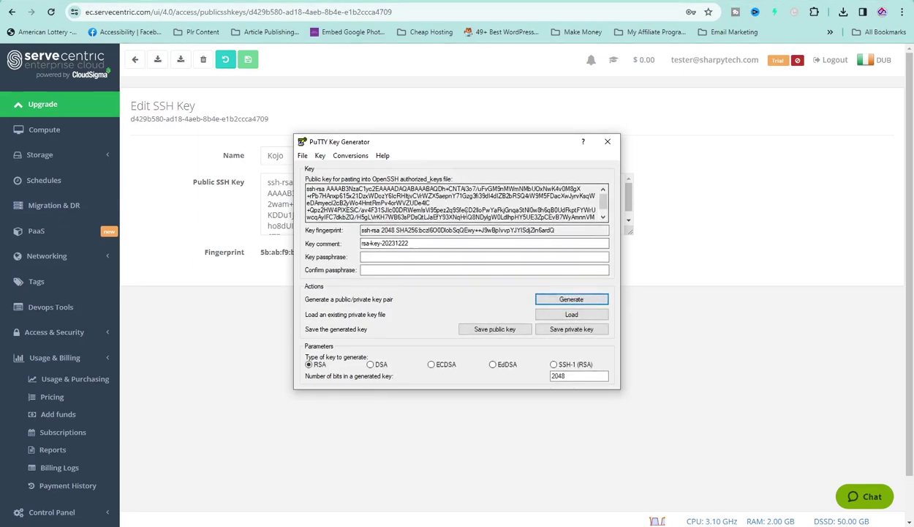
left_click(564, 330)
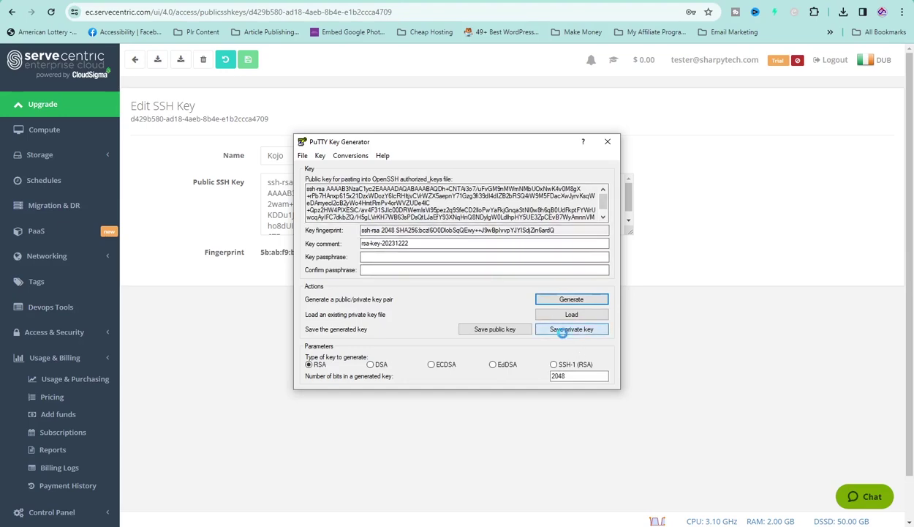
left_click(461, 297)
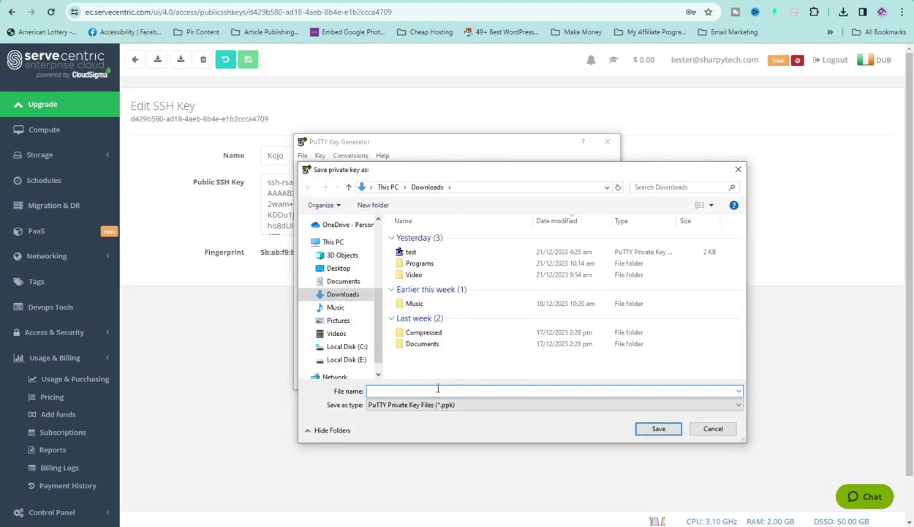
type("Kjo")
type("ojo")
left_click(655, 430)
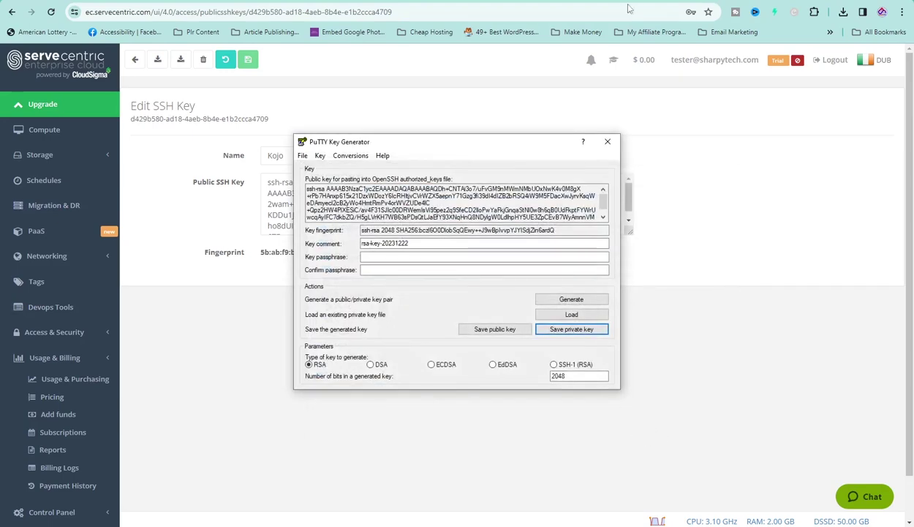
left_click(607, 142)
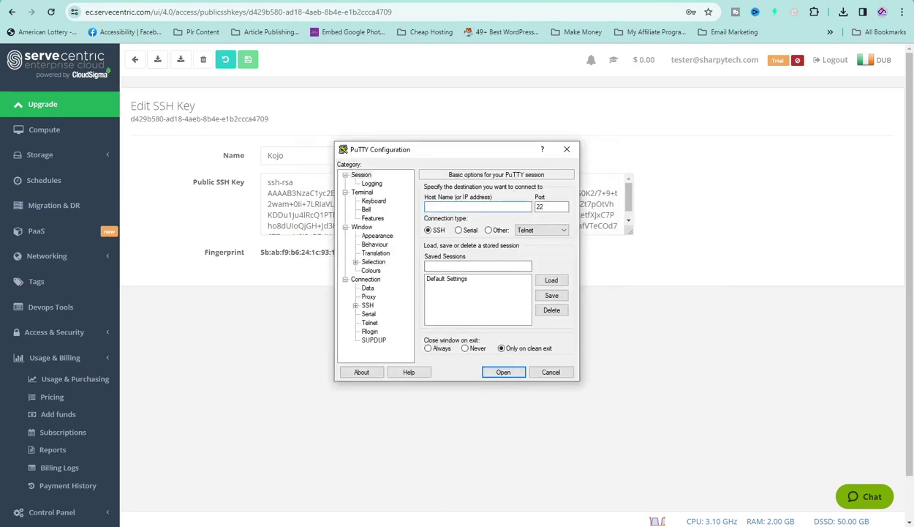
Step: Copy the server IP 212.147.209.170 from Notepad into PuTTY's Host Name field
mouse_move(375, 524)
left_click(395, 499)
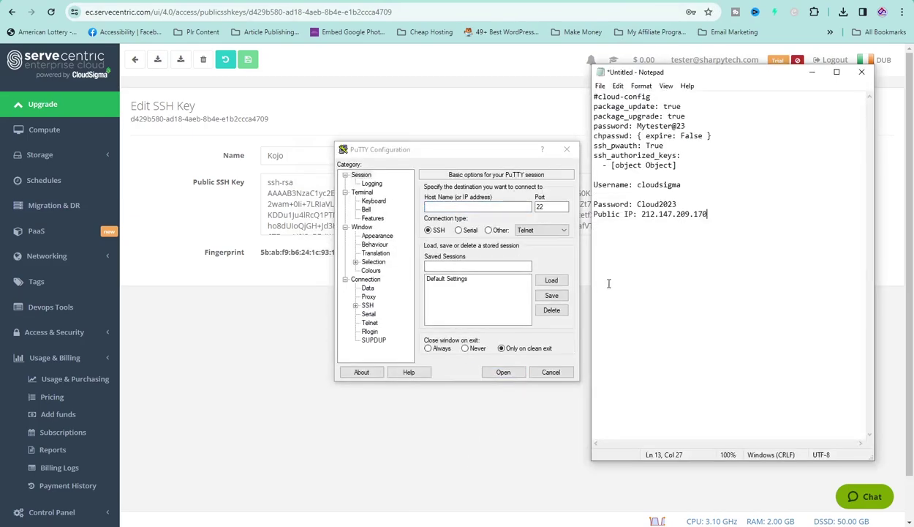
left_click_drag(642, 214, 699, 217)
right_click(699, 218)
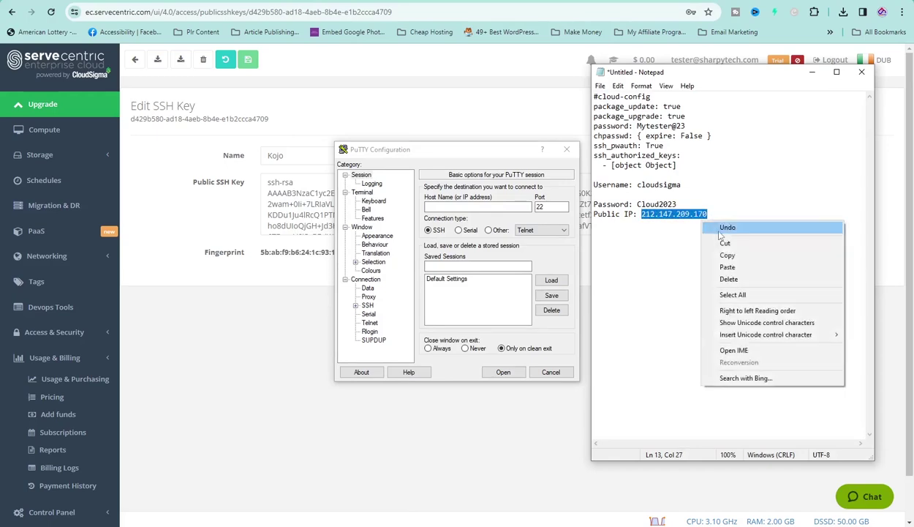
left_click(739, 256)
left_click(468, 206)
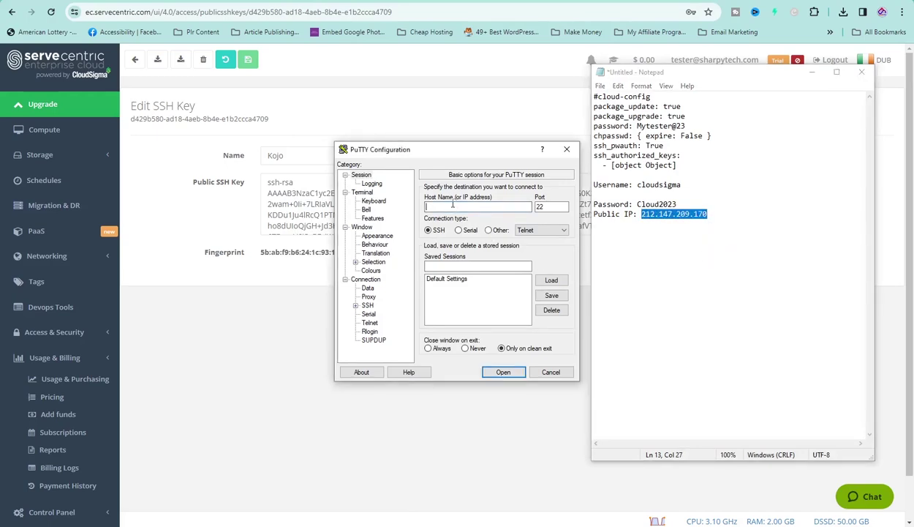
right_click(454, 206)
left_click(477, 251)
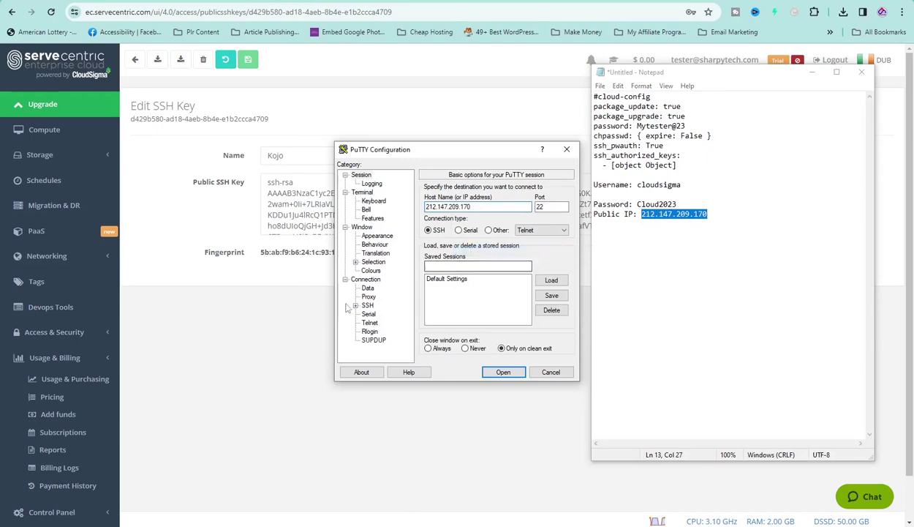
Step: Set Kojo.ppk as the SSH Auth private key and start the connection
left_click(366, 279)
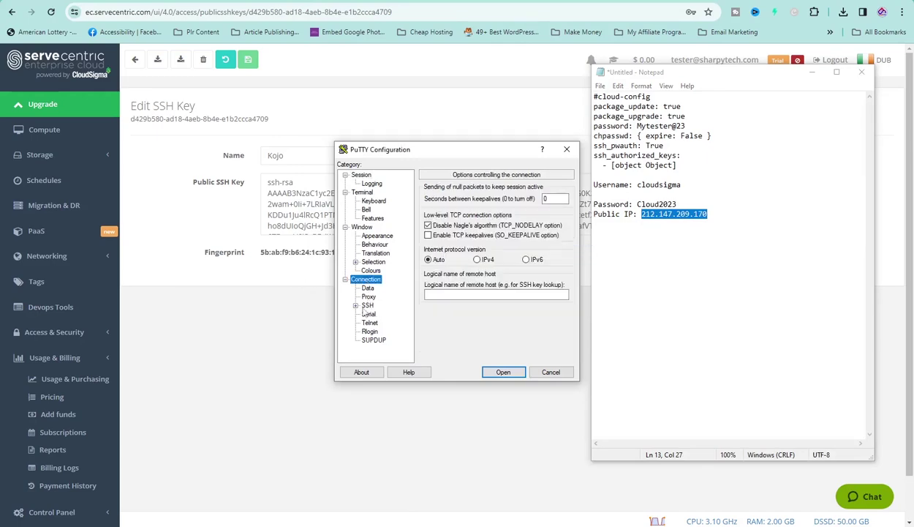
left_click(357, 306)
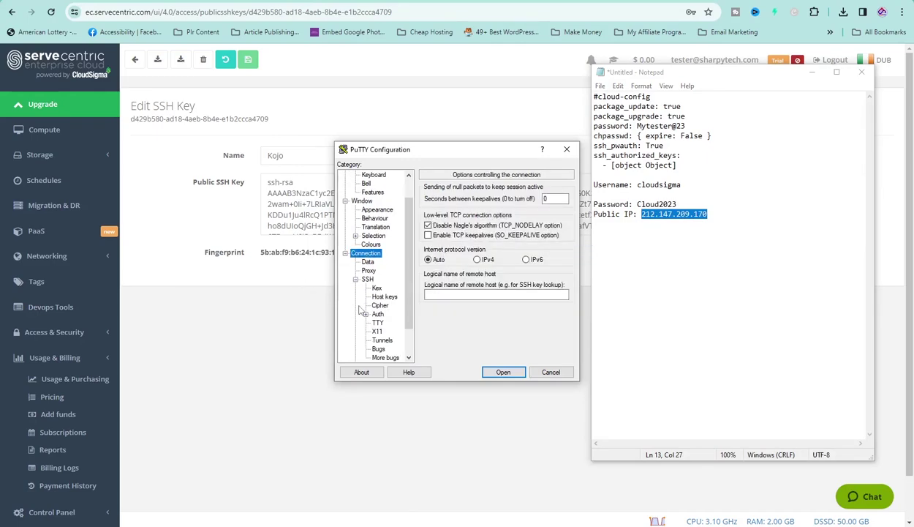
left_click(365, 314)
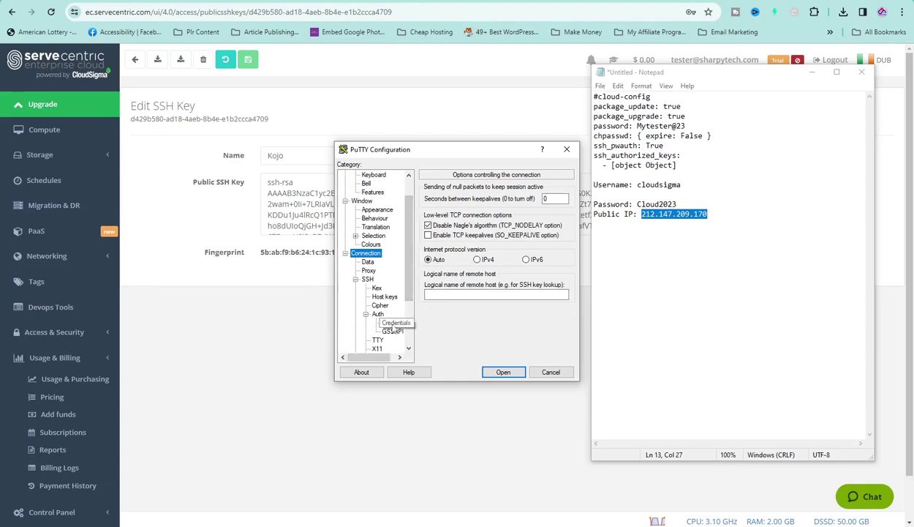
left_click(393, 324)
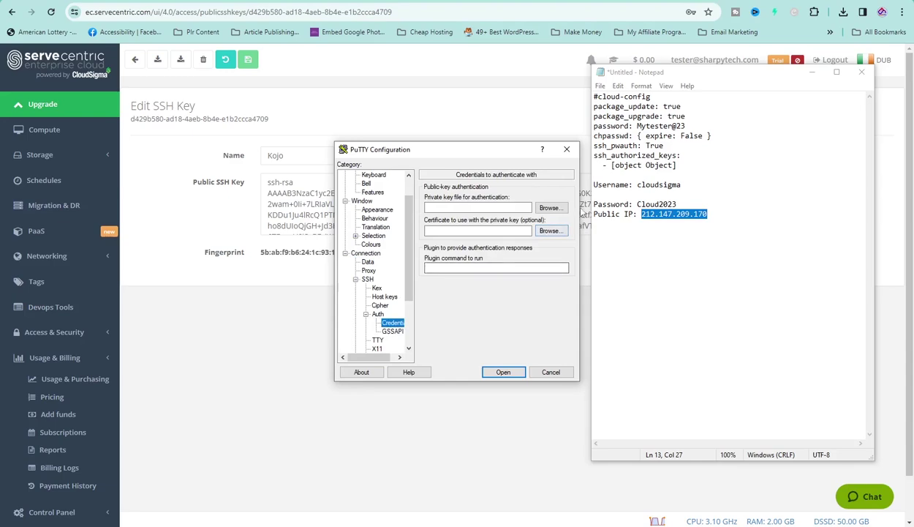
left_click(548, 209)
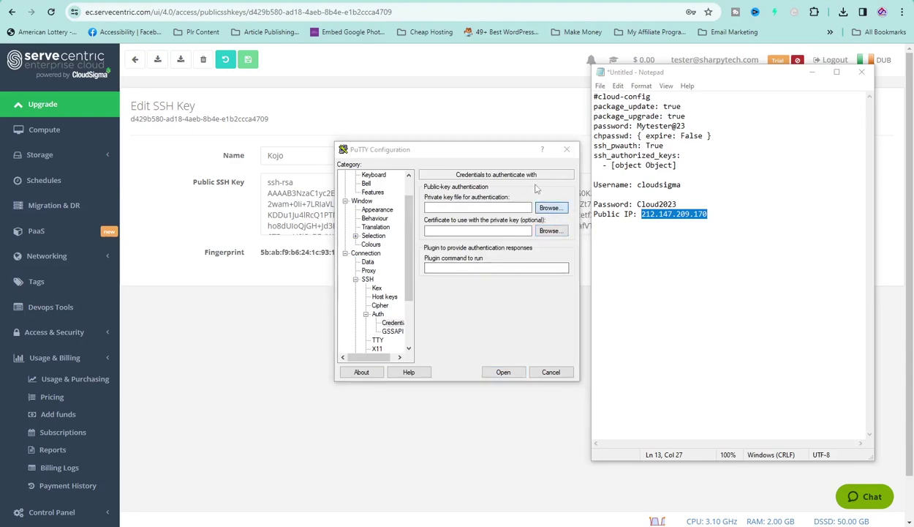
left_click(459, 248)
left_click(695, 425)
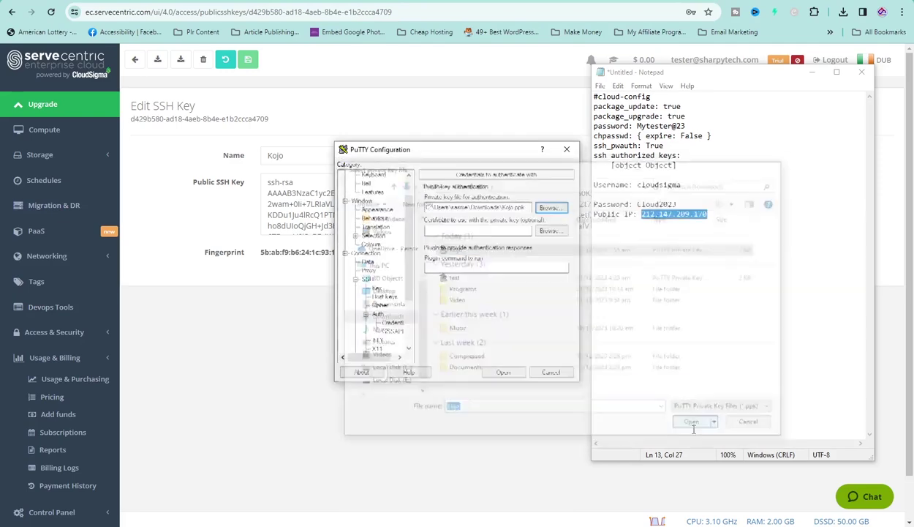
left_click(502, 372)
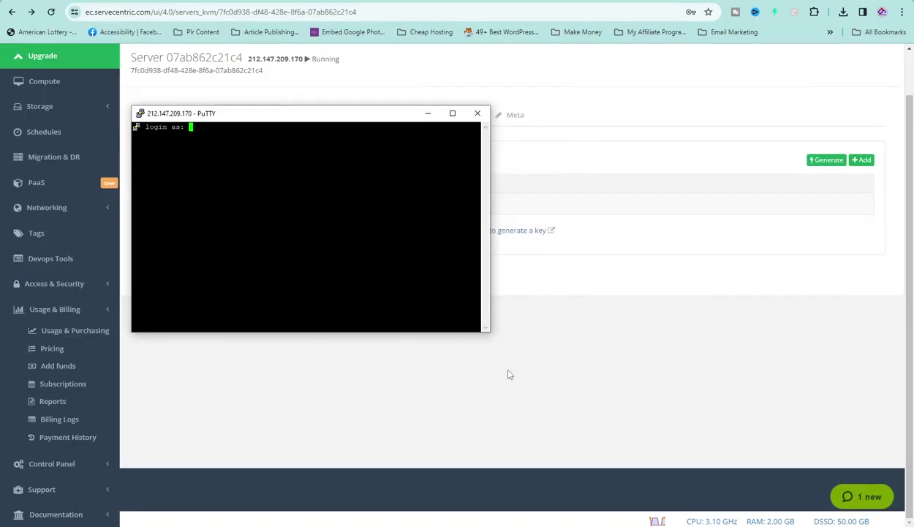
Step: Log in as 'cloudsigma' and switch to a root shell with 'sudo su'
type("cloudsigma")
key("Return")
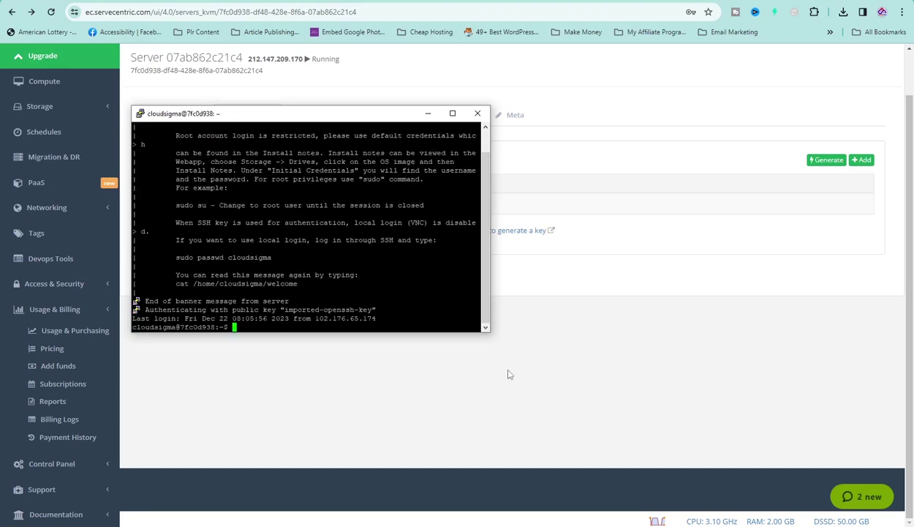
type("sudo su")
key("Return")
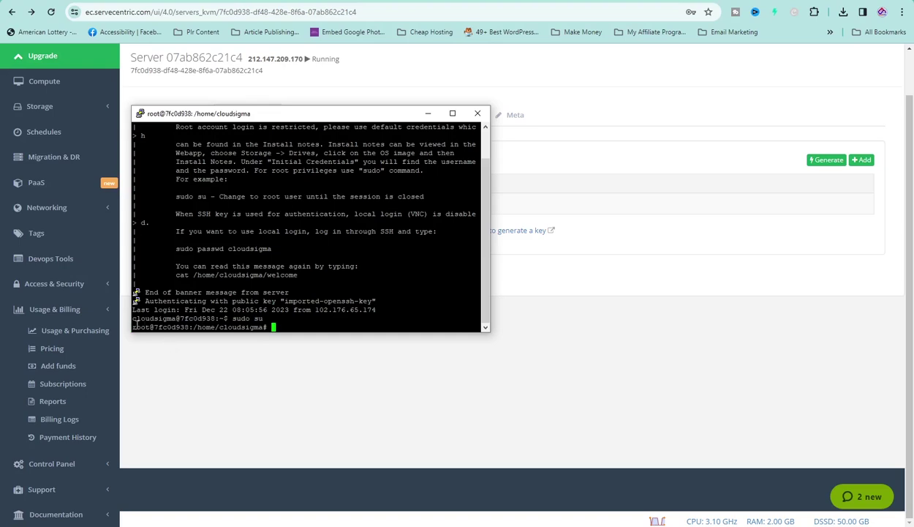